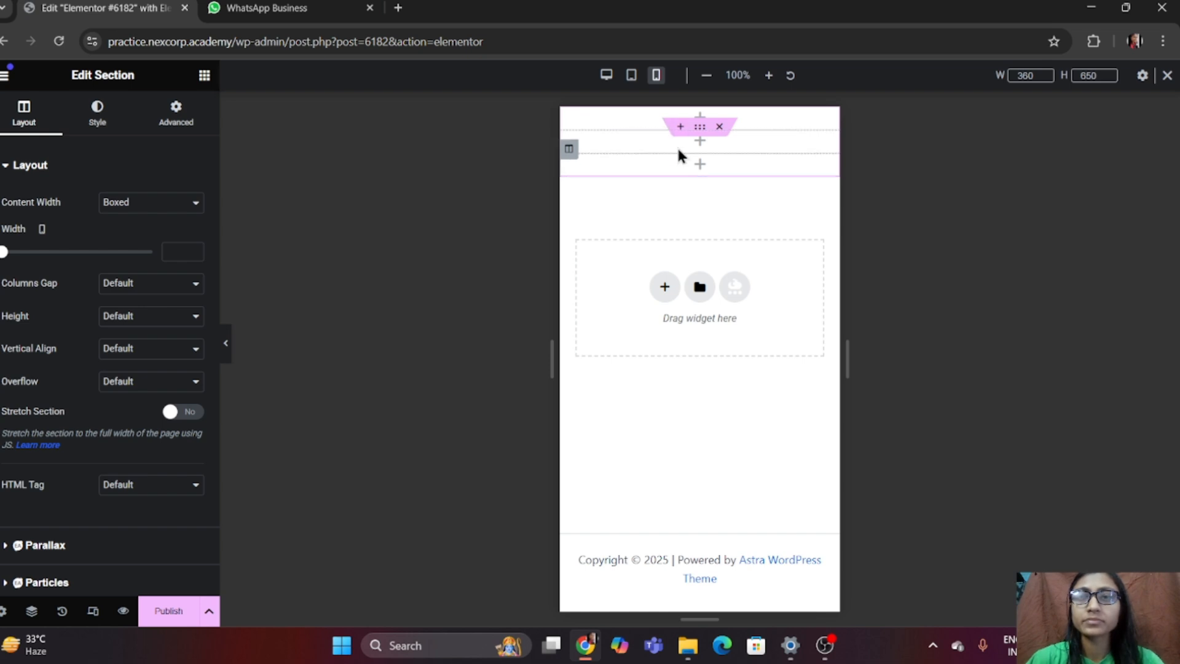
- Switch the page preview to desktop size and add an Image widget to the first column
{"action": "left_click", "coordinate": [607, 76]}
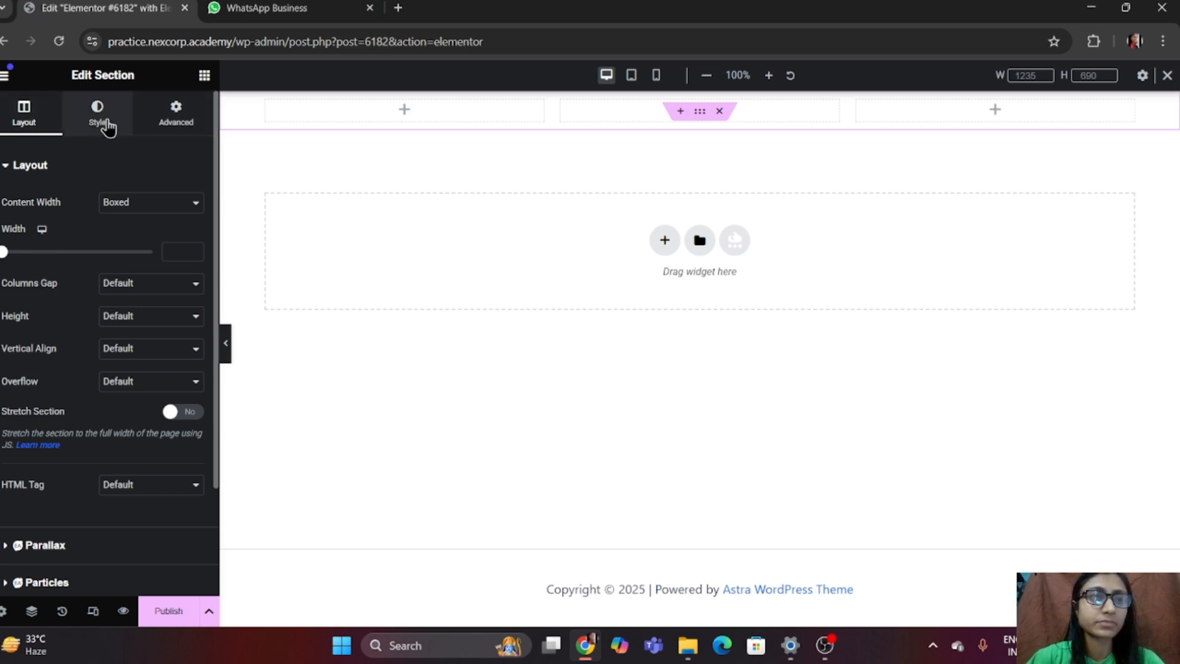
{"action": "left_click", "coordinate": [204, 75]}
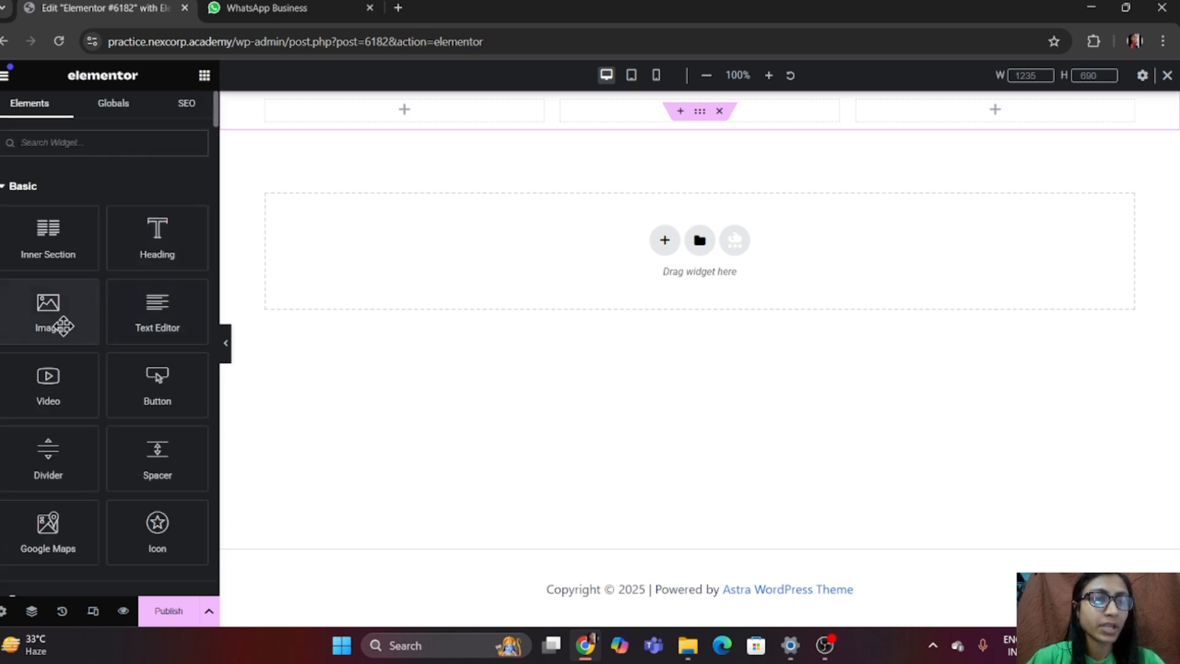
{"action": "left_click_drag", "start_coordinate": [64, 326], "coordinate": [417, 126]}
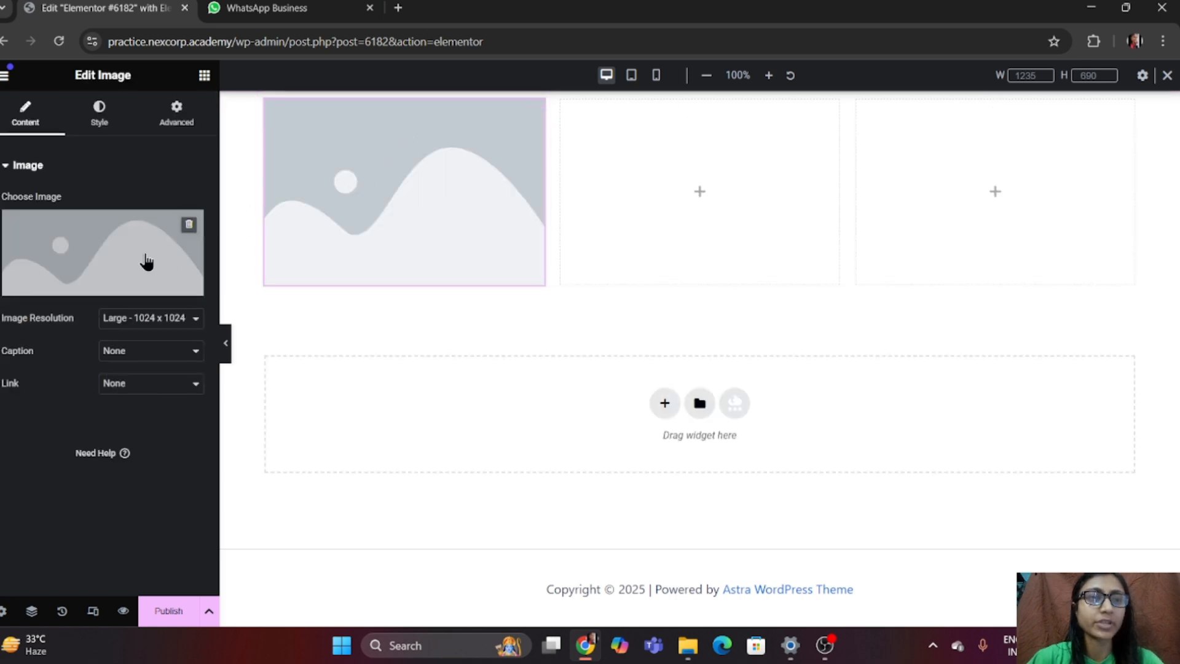
- Find the WordPress Menu widget by searching for "menu" and place it in the middle column
{"action": "left_click", "coordinate": [692, 179]}
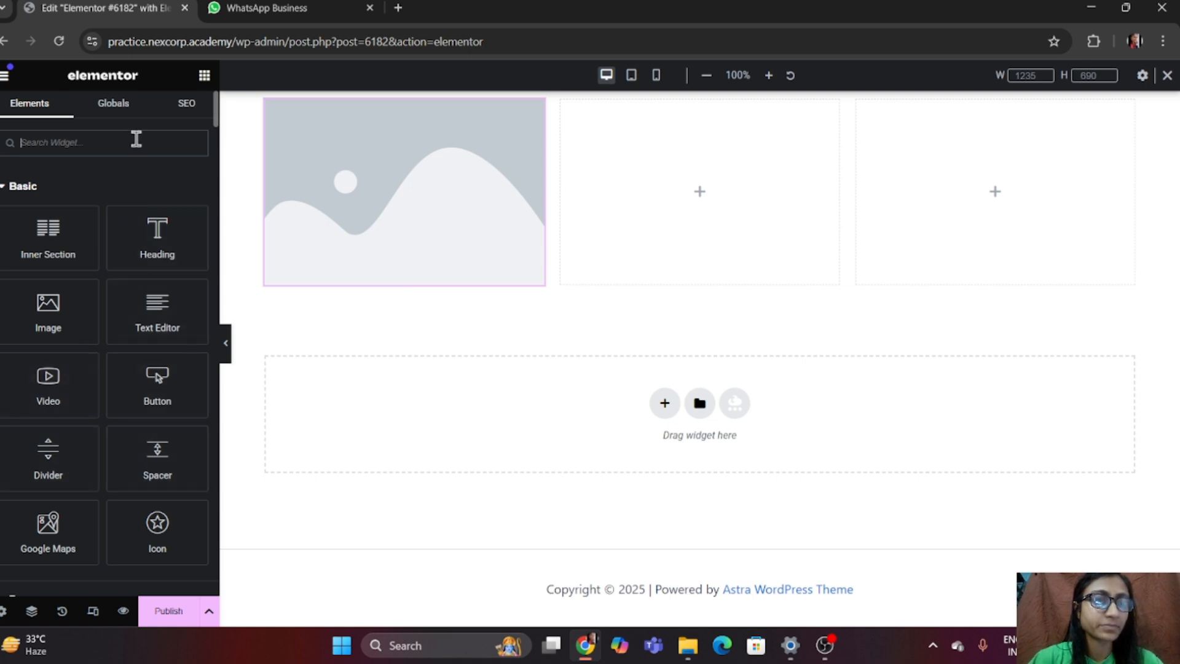
{"action": "left_click", "coordinate": [136, 138]}
{"action": "type", "text": "menu"}
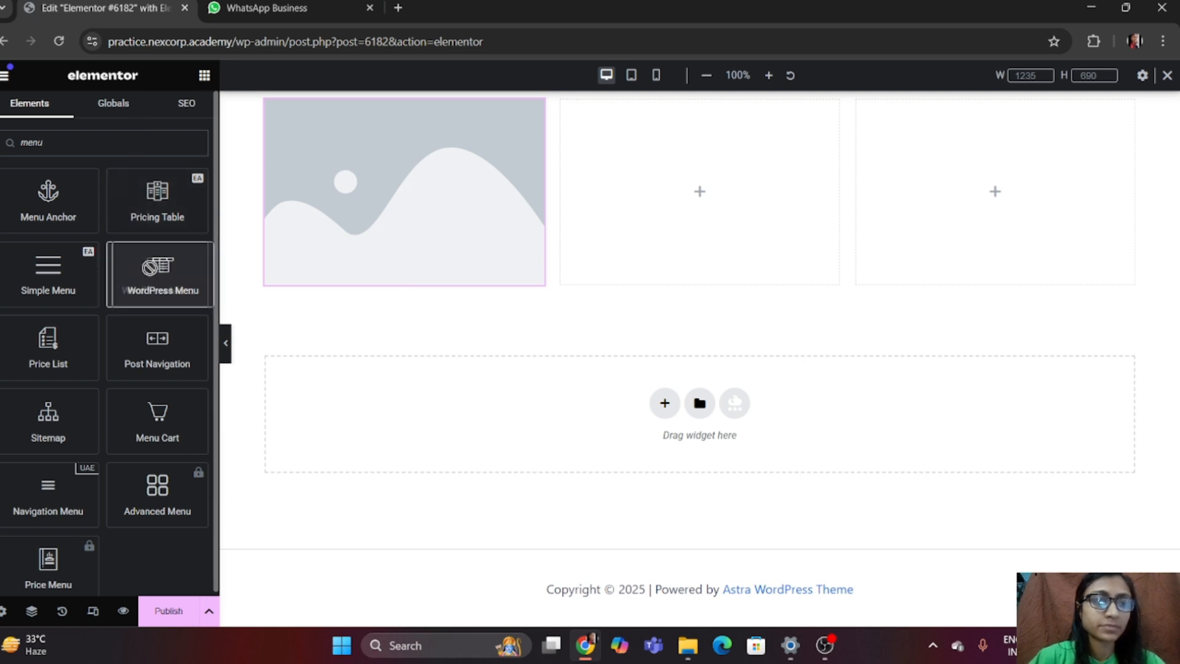
{"action": "left_click_drag", "start_coordinate": [158, 270], "coordinate": [649, 207]}
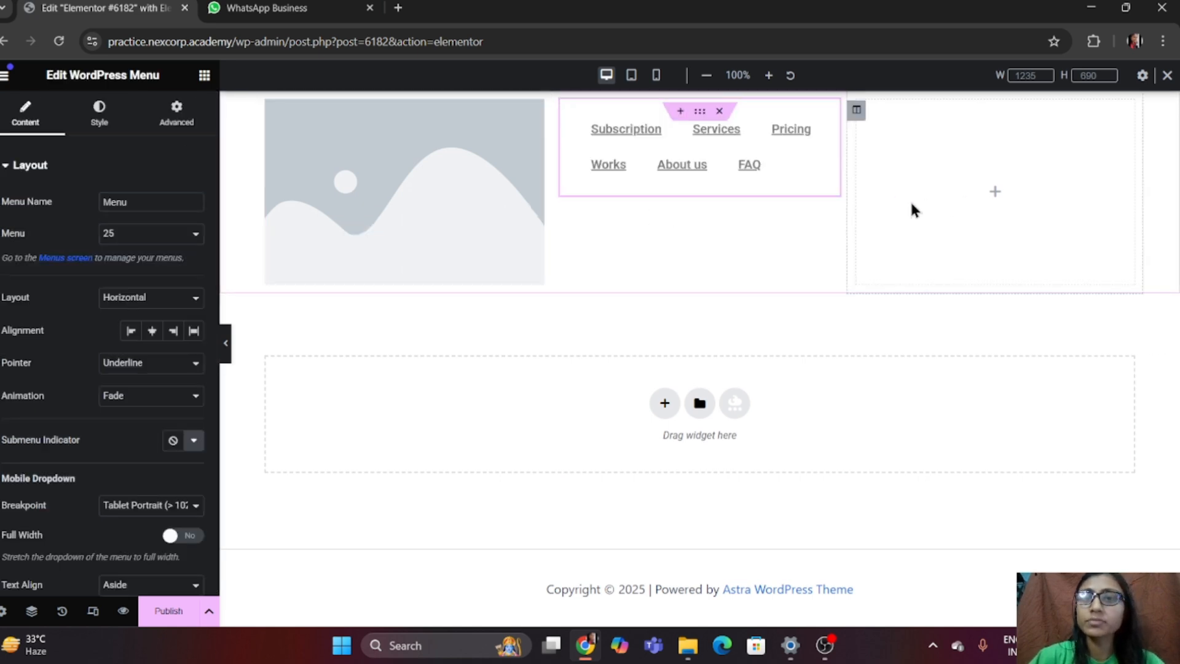
- Add a Button widget to the third column of the header section
{"action": "left_click", "coordinate": [204, 75]}
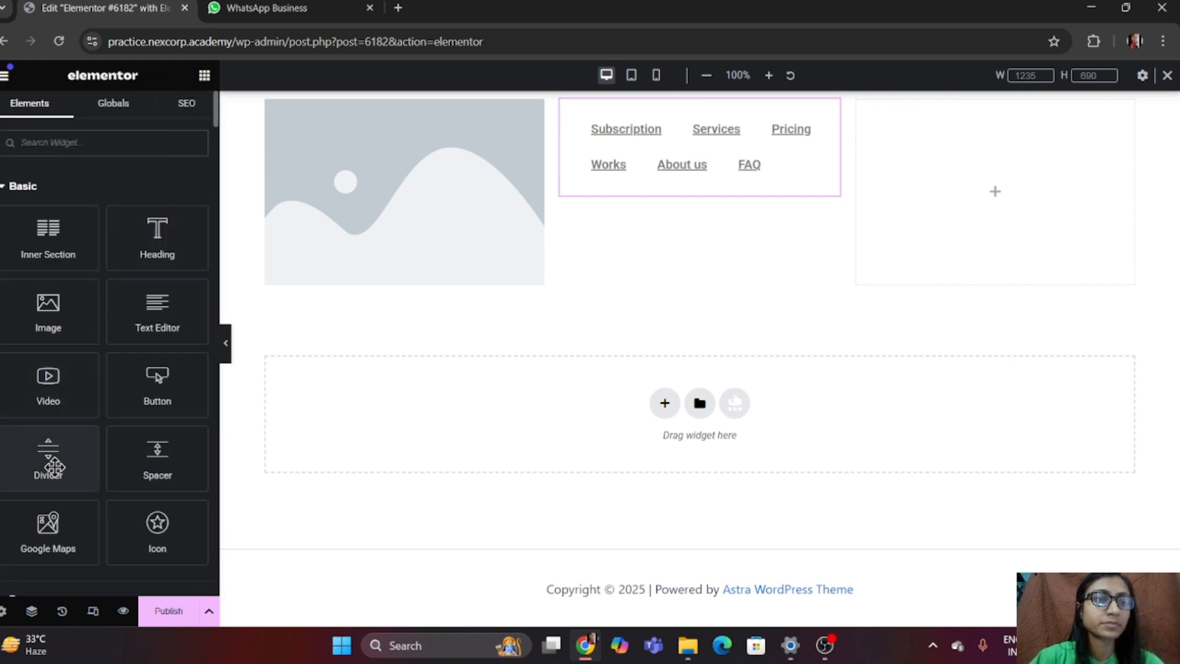
{"action": "left_click_drag", "start_coordinate": [126, 409], "coordinate": [977, 185]}
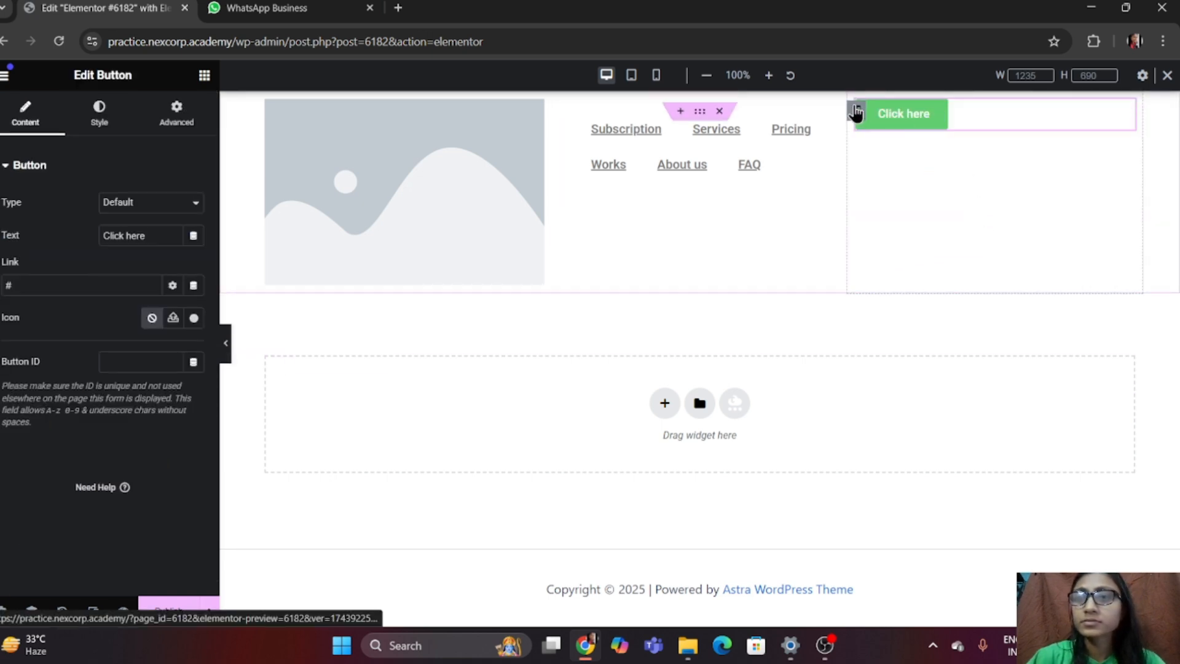
{"action": "right_click", "coordinate": [856, 109]}
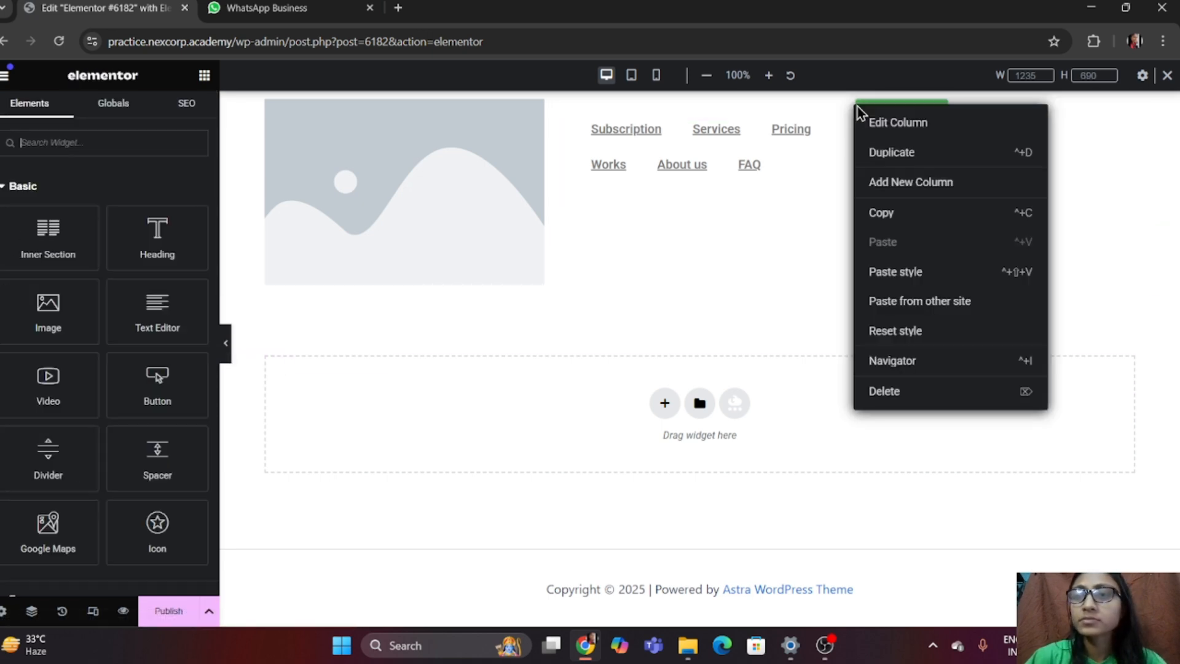
{"action": "left_click", "coordinate": [1113, 159]}
- Duplicate the button twice in the third column to get three stacked buttons
{"action": "right_click", "coordinate": [1128, 119]}
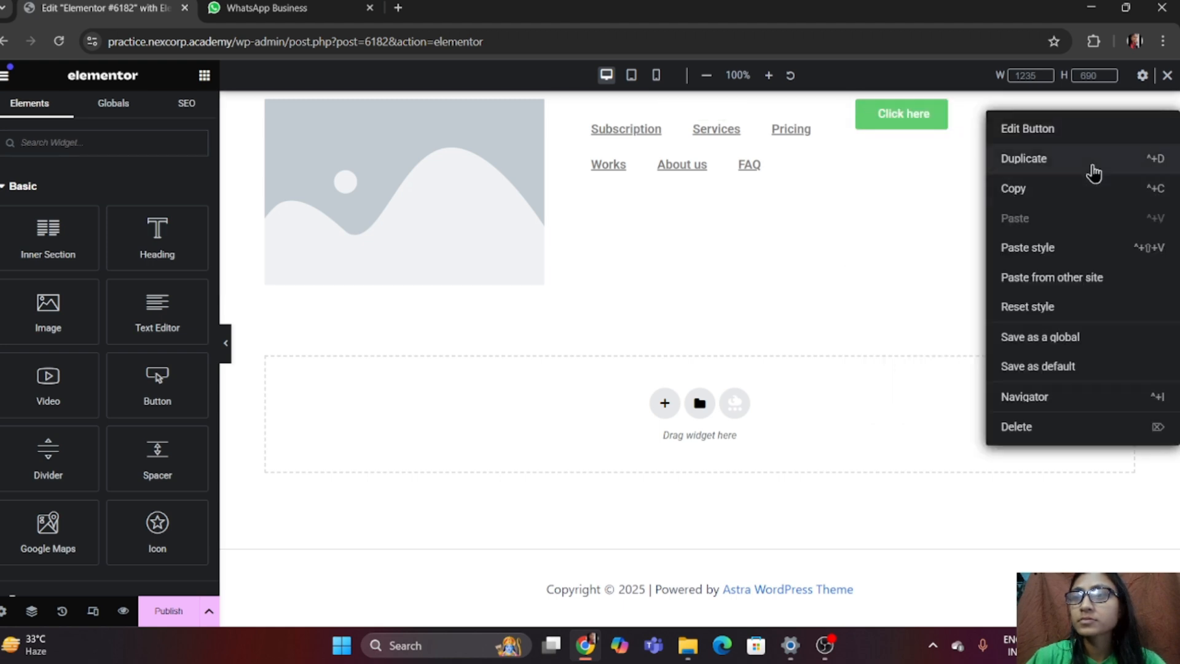
{"action": "left_click", "coordinate": [1093, 162]}
{"action": "right_click", "coordinate": [1128, 167]}
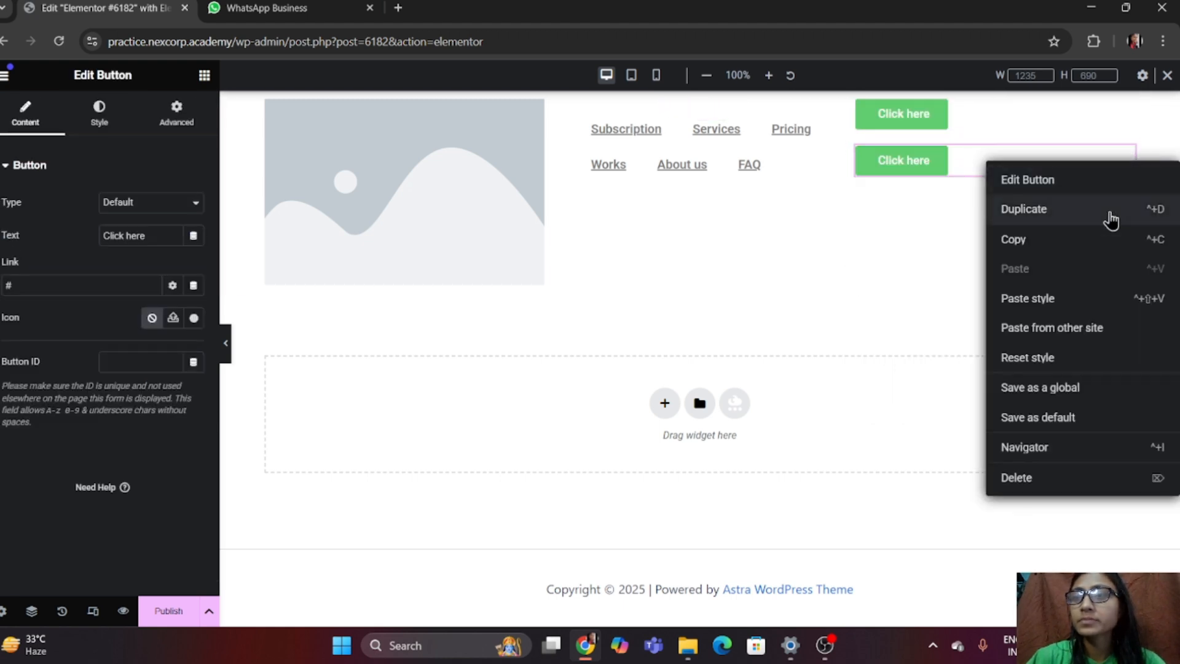
{"action": "left_click", "coordinate": [1109, 227]}
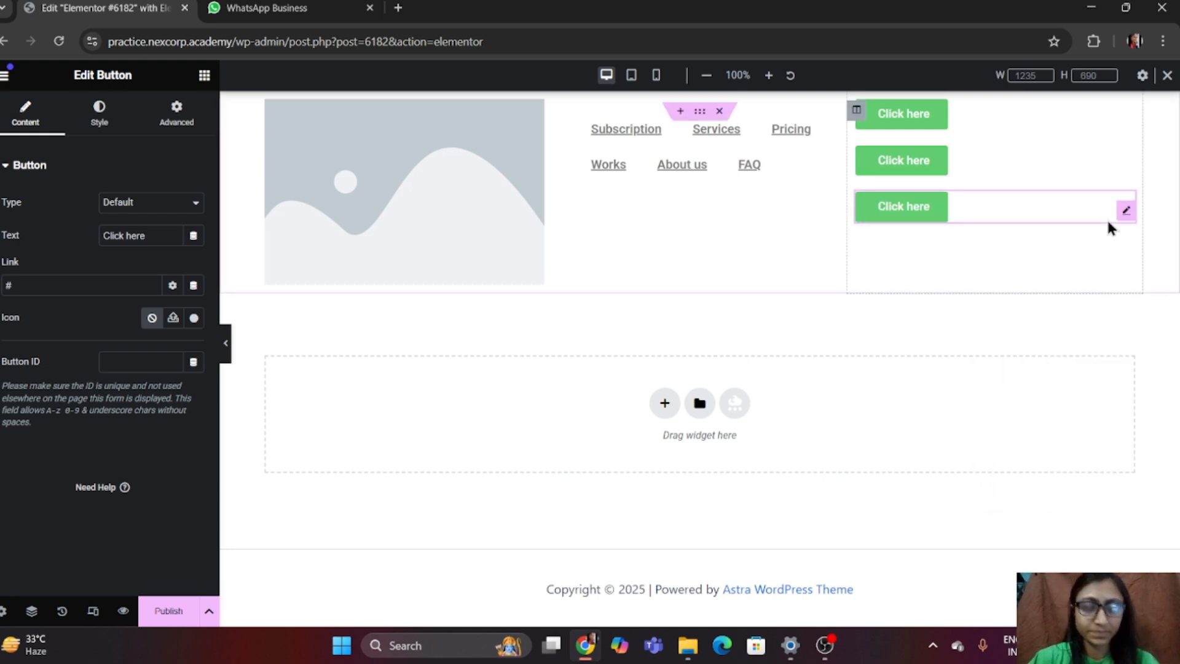
- Delete both duplicated buttons, keeping only the original one in the third column
{"action": "key", "text": "Delete"}
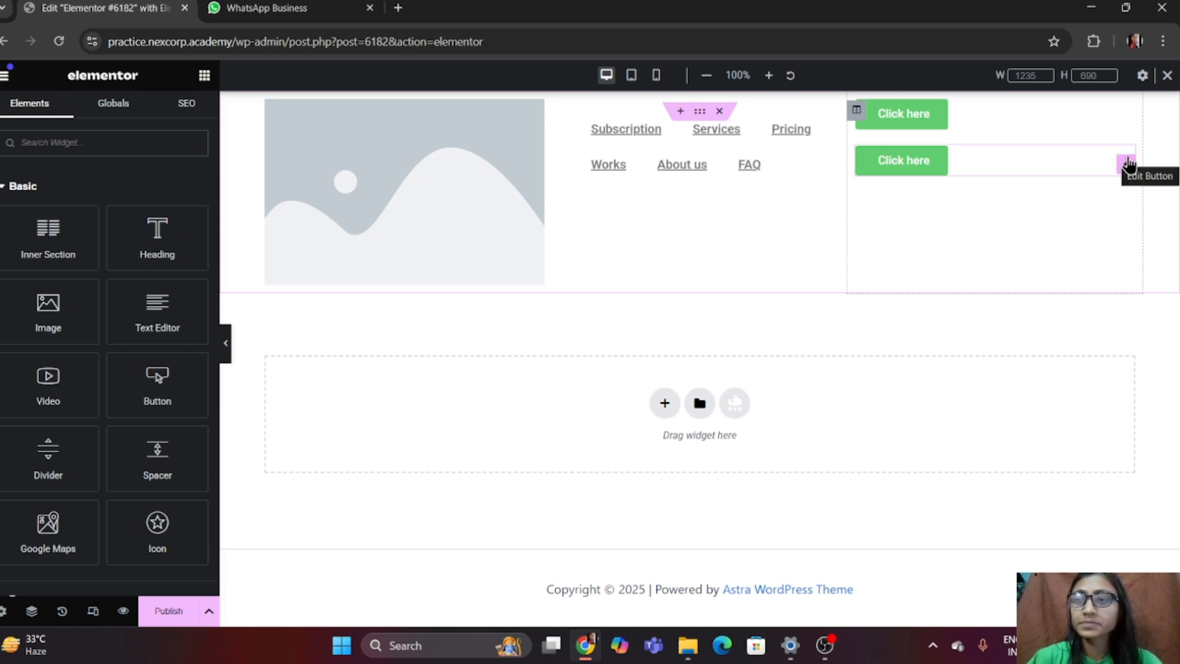
{"action": "right_click", "coordinate": [1128, 166]}
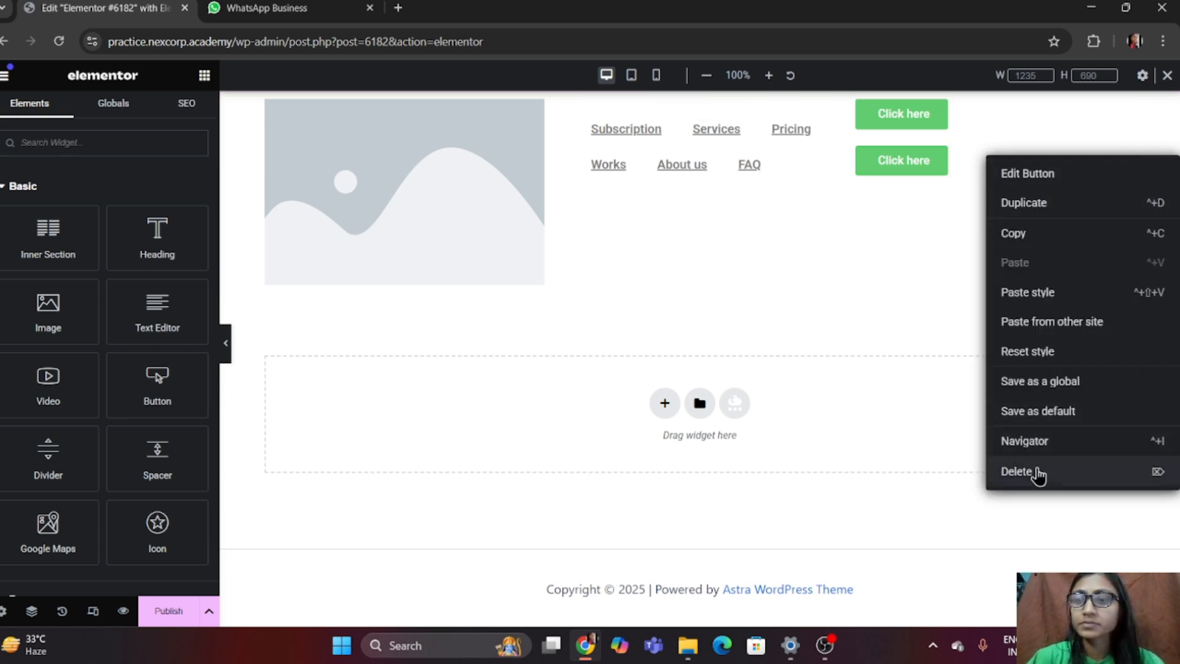
{"action": "left_click", "coordinate": [1035, 472]}
- Set the width of the third-column button to Inline (auto) in its layout settings
{"action": "left_click", "coordinate": [903, 116]}
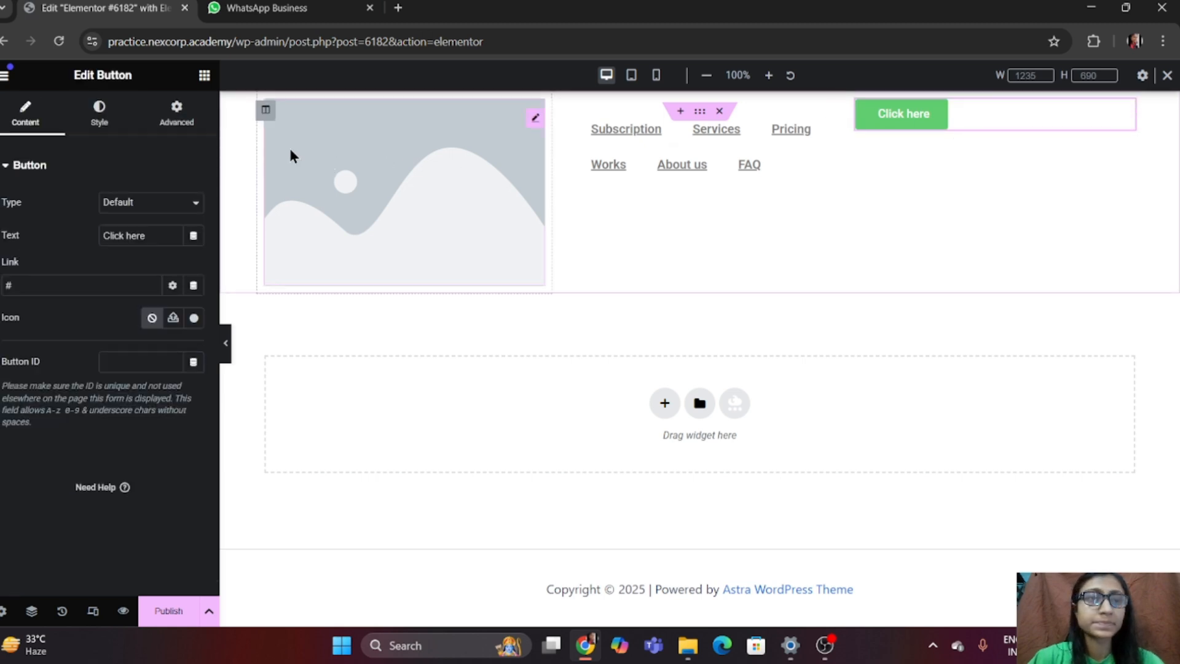
{"action": "left_click", "coordinate": [179, 113]}
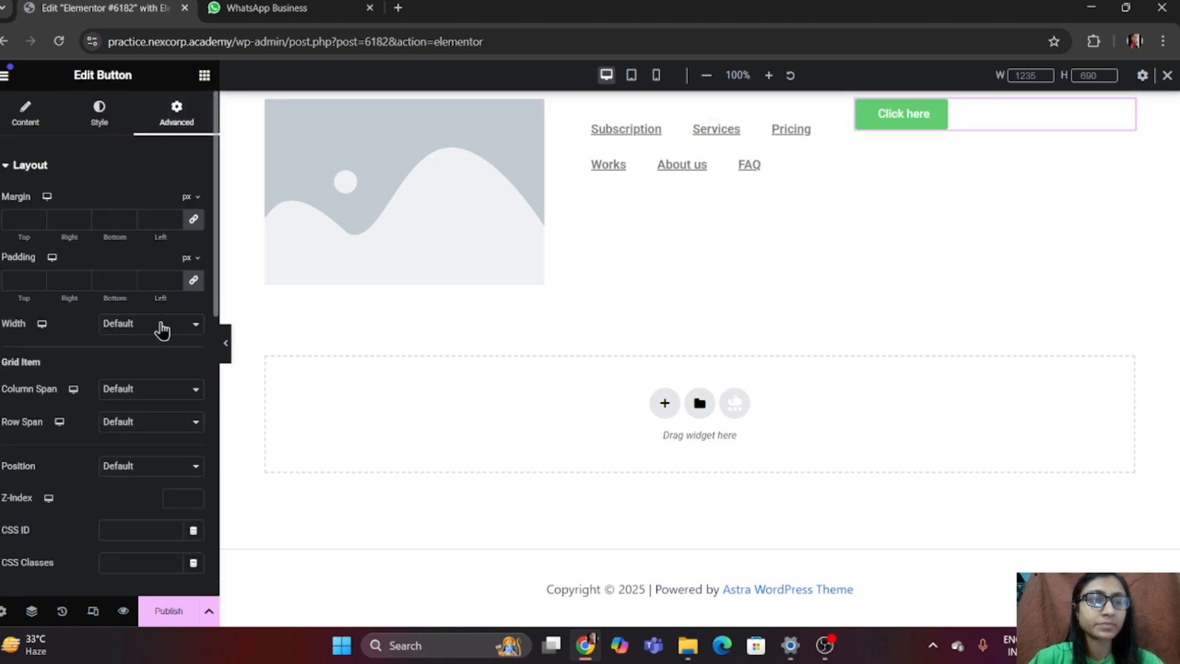
{"action": "left_click", "coordinate": [162, 330]}
{"action": "left_click", "coordinate": [154, 382]}
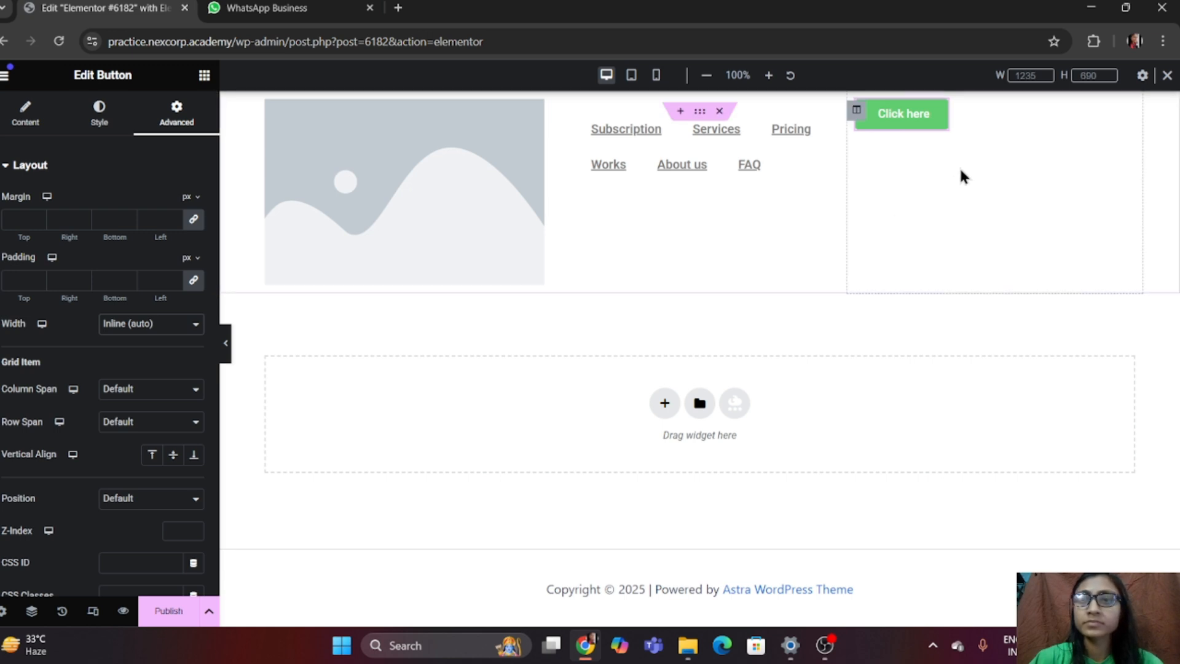
- Duplicate the inline button twice to form a row of three buttons
{"action": "right_click", "coordinate": [940, 113]}
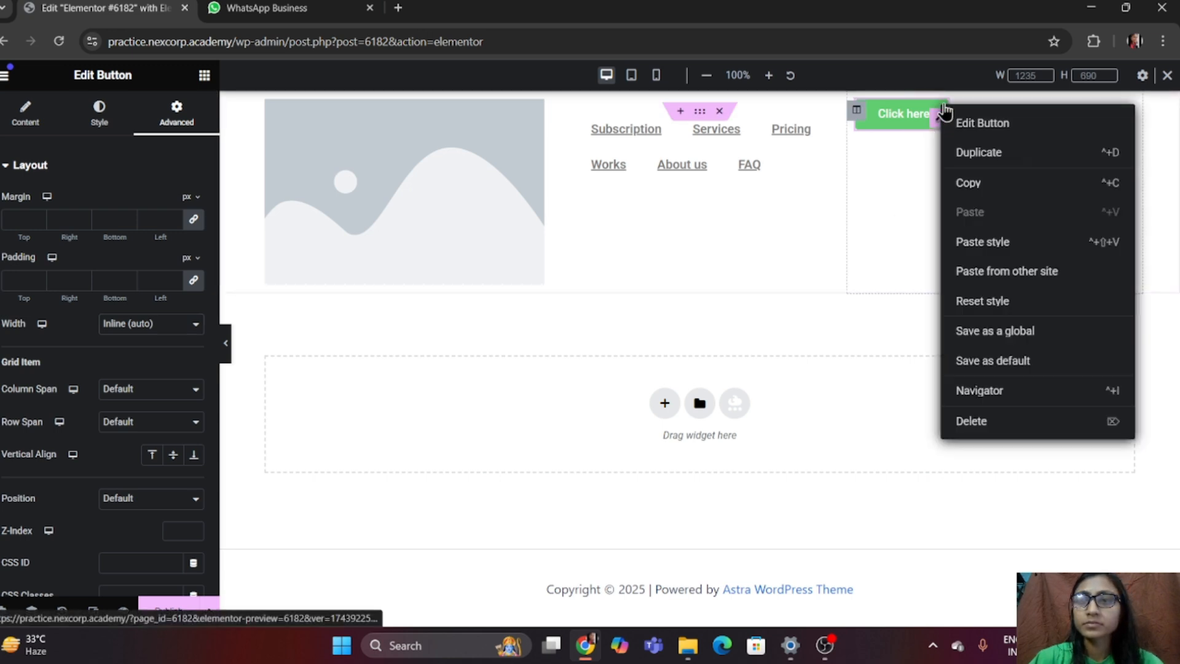
{"action": "left_click", "coordinate": [982, 150]}
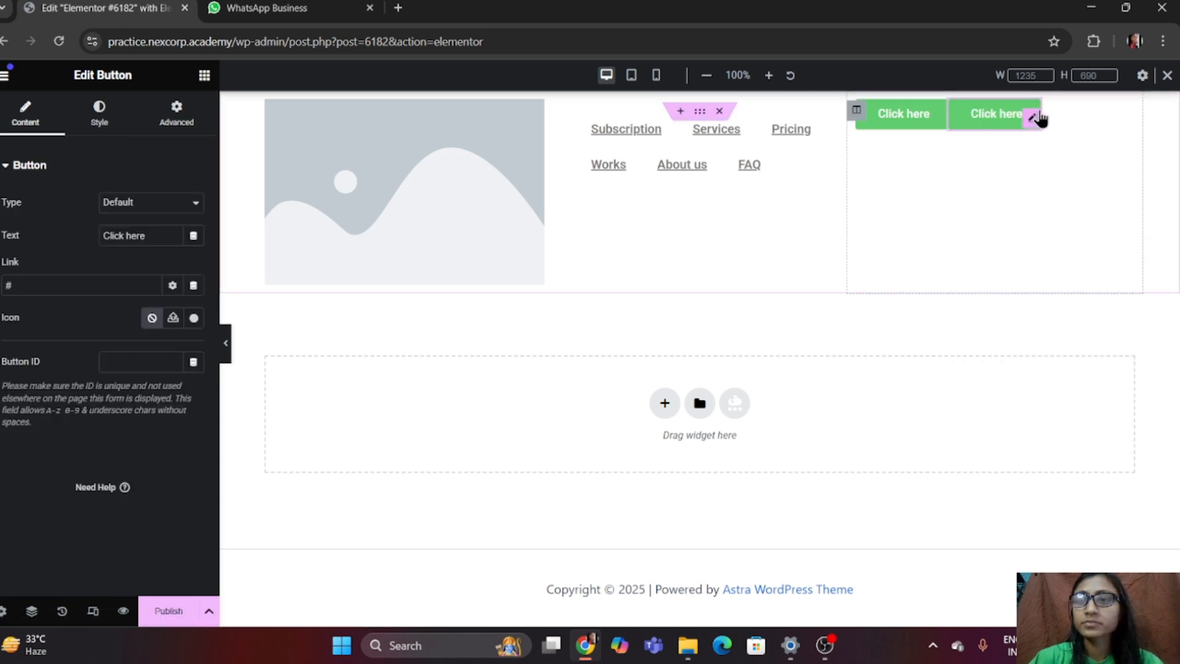
{"action": "right_click", "coordinate": [1039, 119]}
{"action": "left_click", "coordinate": [1070, 154]}
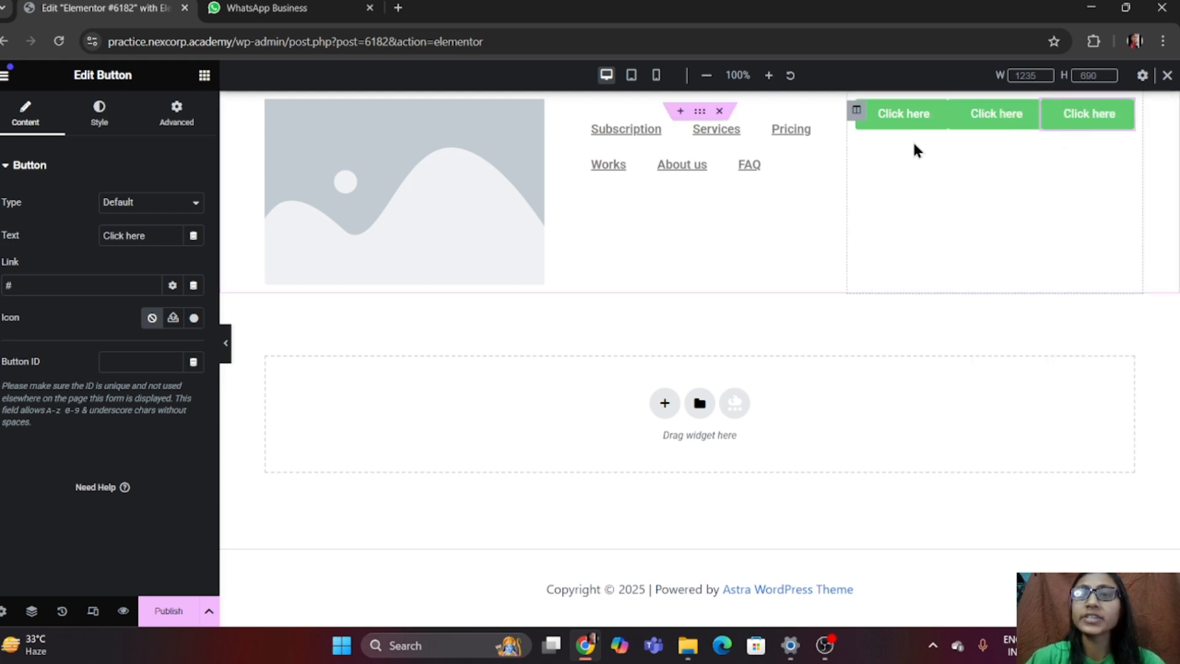
- Replace the first column's placeholder image with the third-row Vegetables Healthy Life logo from the media library
{"action": "left_click", "coordinate": [356, 213]}
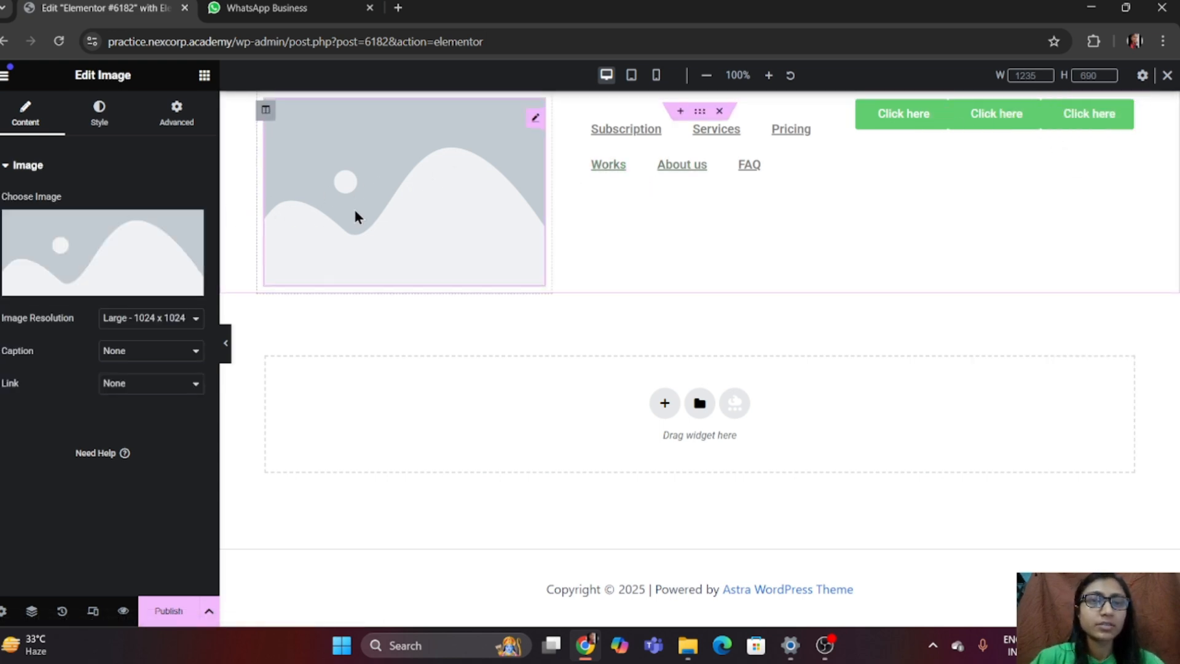
{"action": "left_click", "coordinate": [98, 258]}
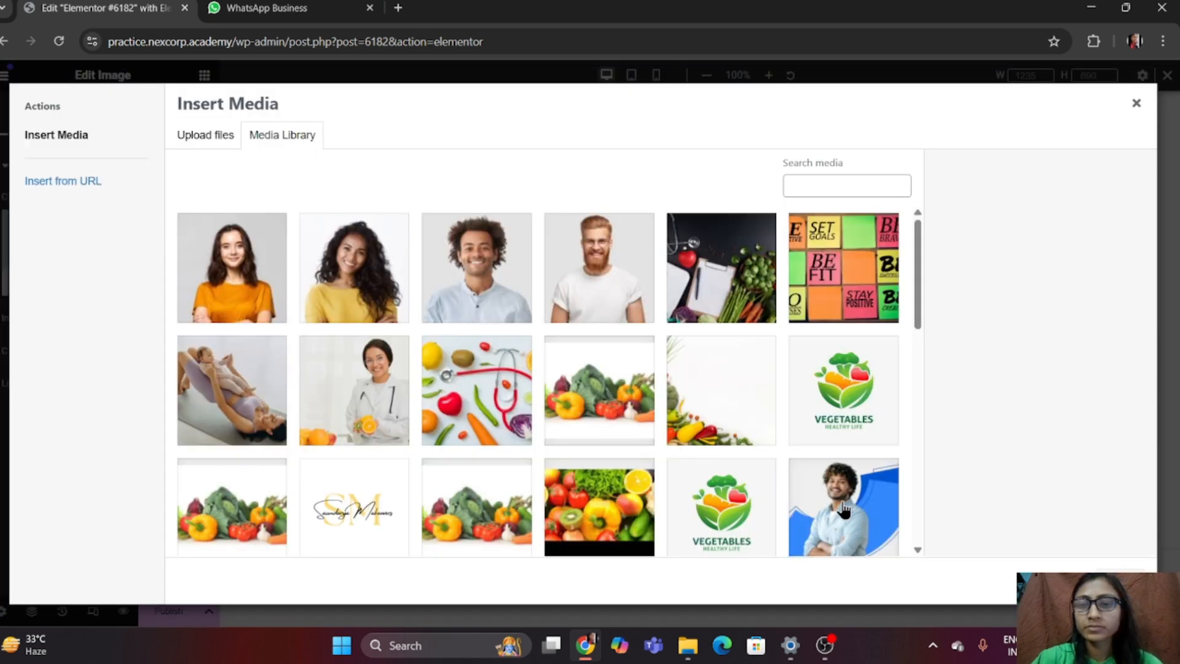
{"action": "left_click", "coordinate": [751, 519]}
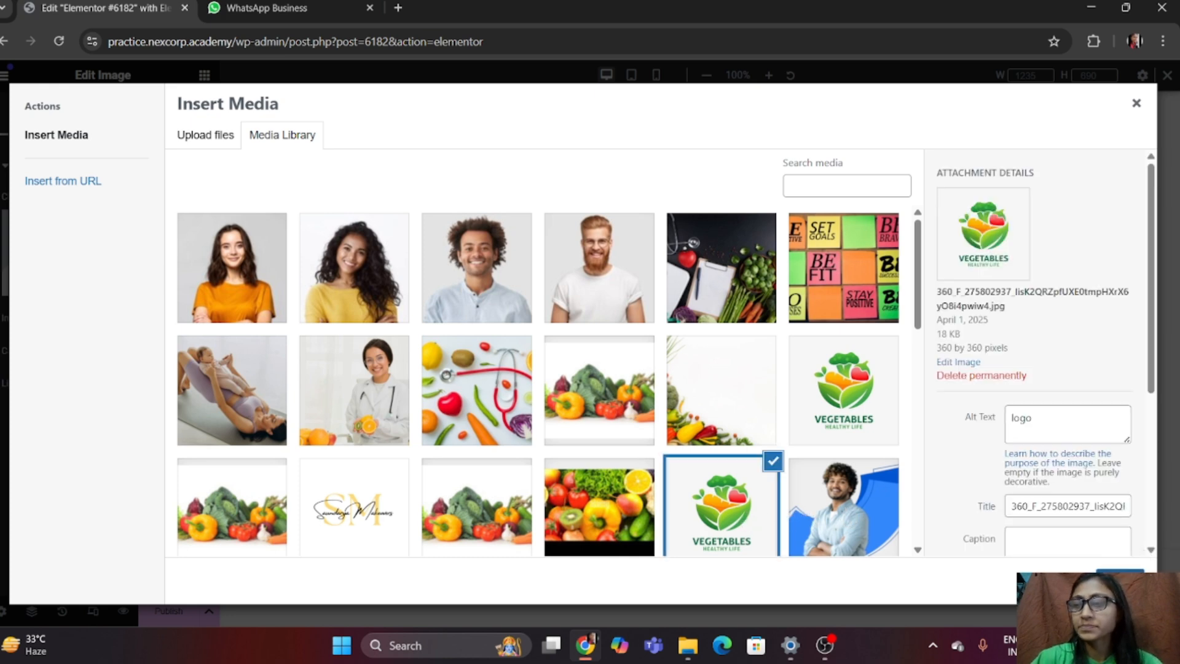
{"action": "left_click", "coordinate": [1120, 581]}
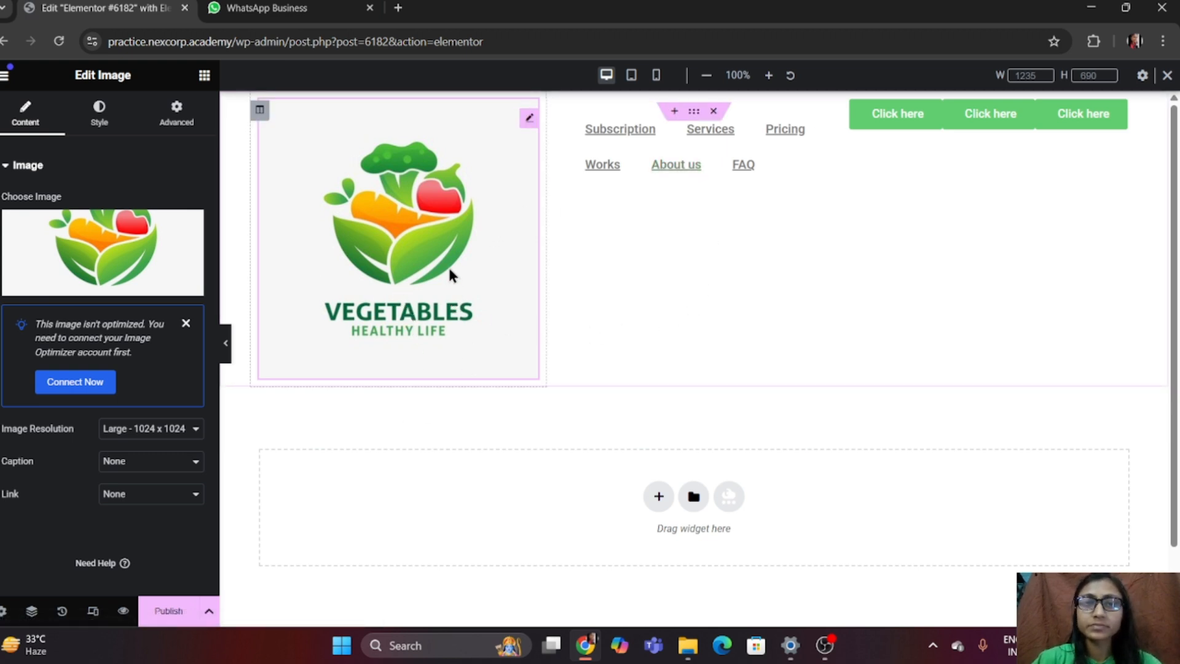
- Search the widgets for "div", then add a Divider and a Spacer below the logo image
{"action": "left_click", "coordinate": [201, 73]}
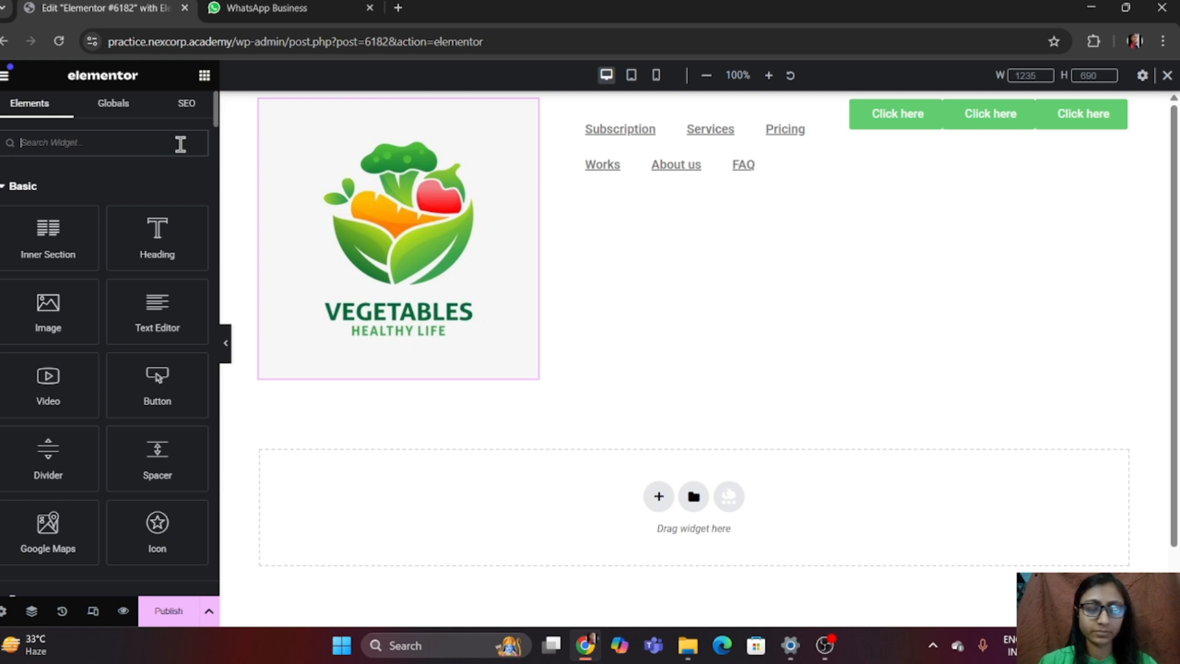
{"action": "type", "text": "div"}
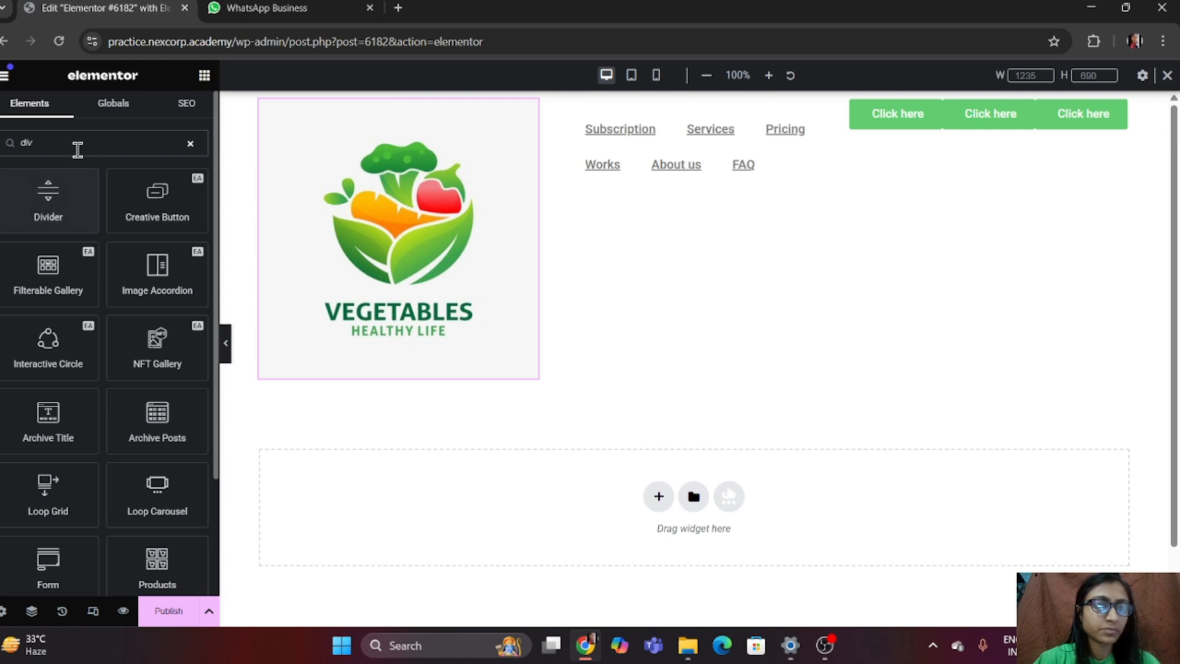
{"action": "key", "text": "BackSpace"}
{"action": "key", "text": "BackSpace"}
{"action": "key", "text": "BackSpace"}
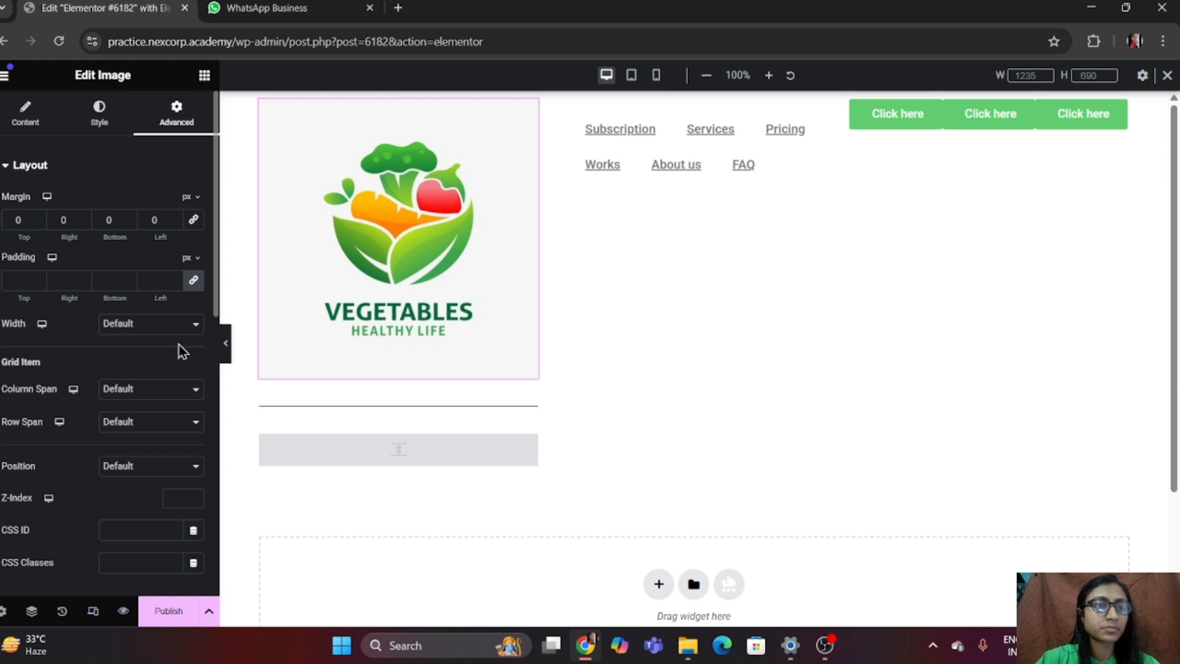
- Give the logo image a custom width of 32%
{"action": "left_click", "coordinate": [180, 324]}
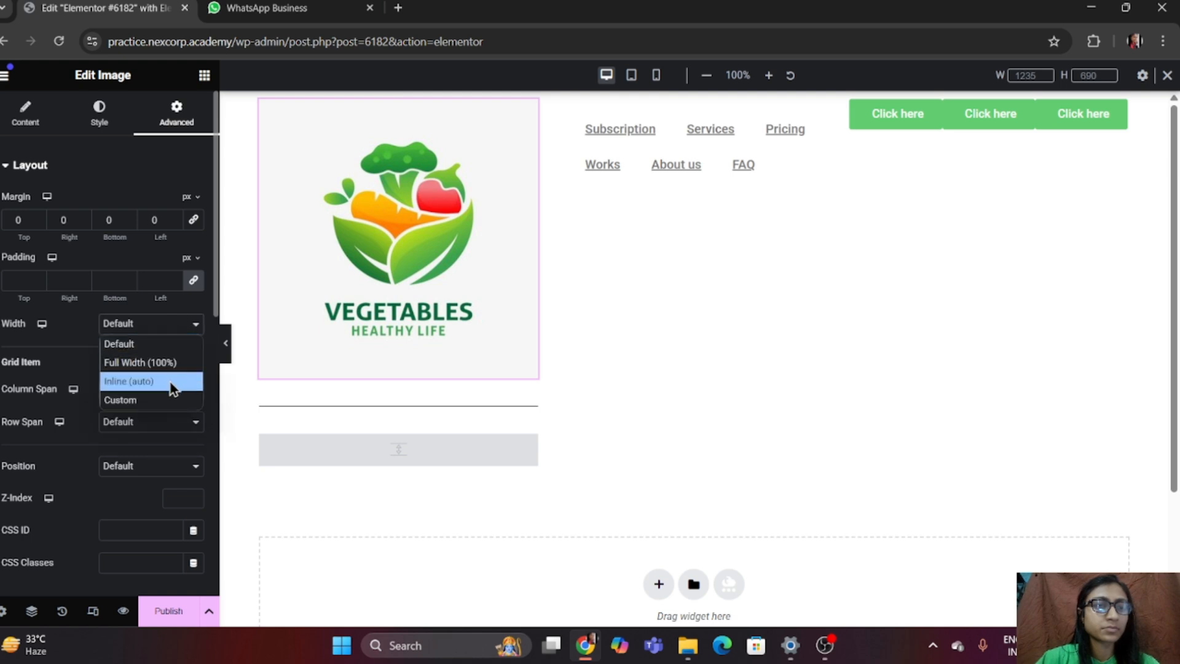
{"action": "left_click", "coordinate": [174, 400]}
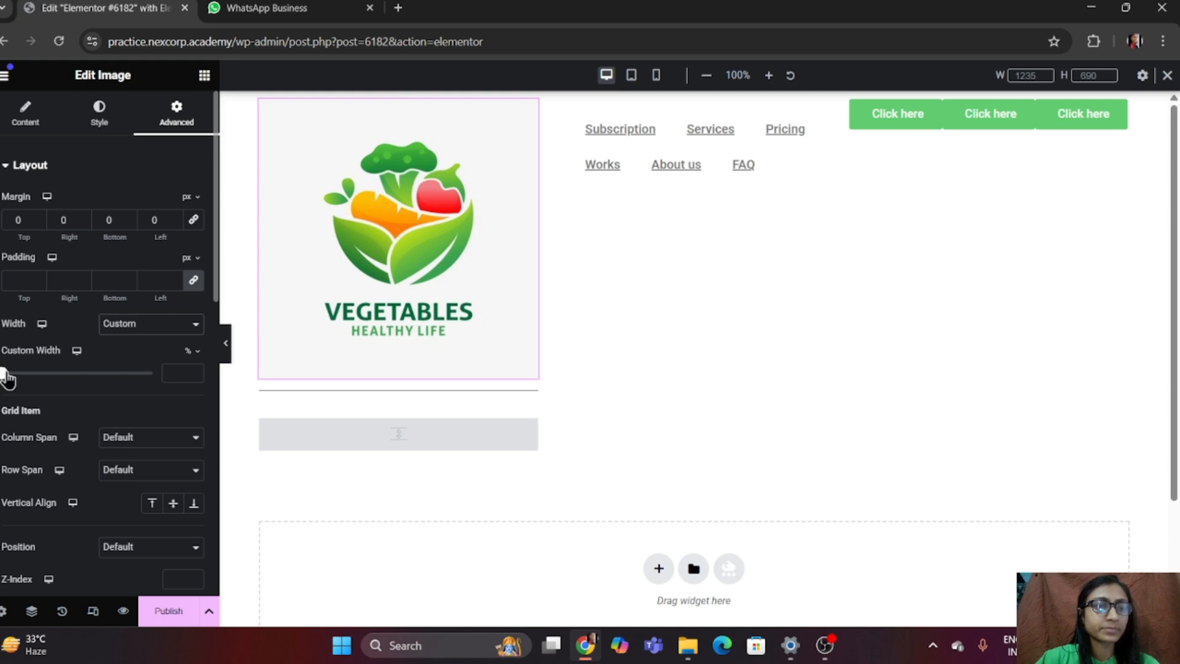
{"action": "left_click_drag", "start_coordinate": [6, 375], "coordinate": [53, 375]}
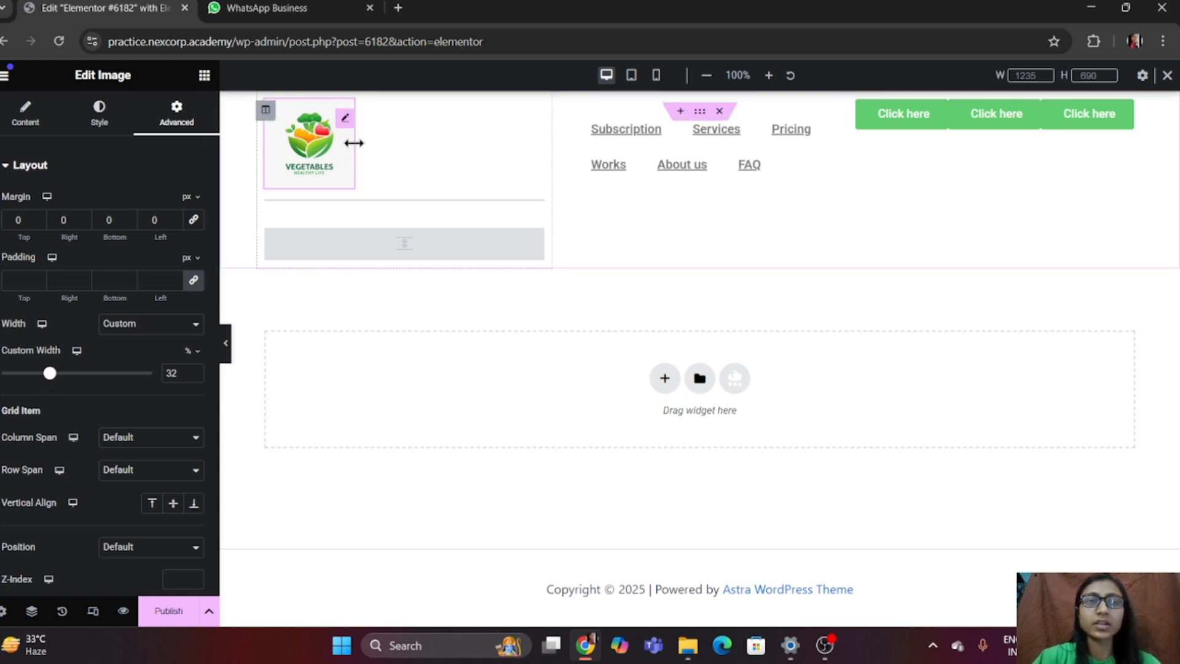
- Delete the divider and the spacer below the logo
{"action": "left_click", "coordinate": [415, 200]}
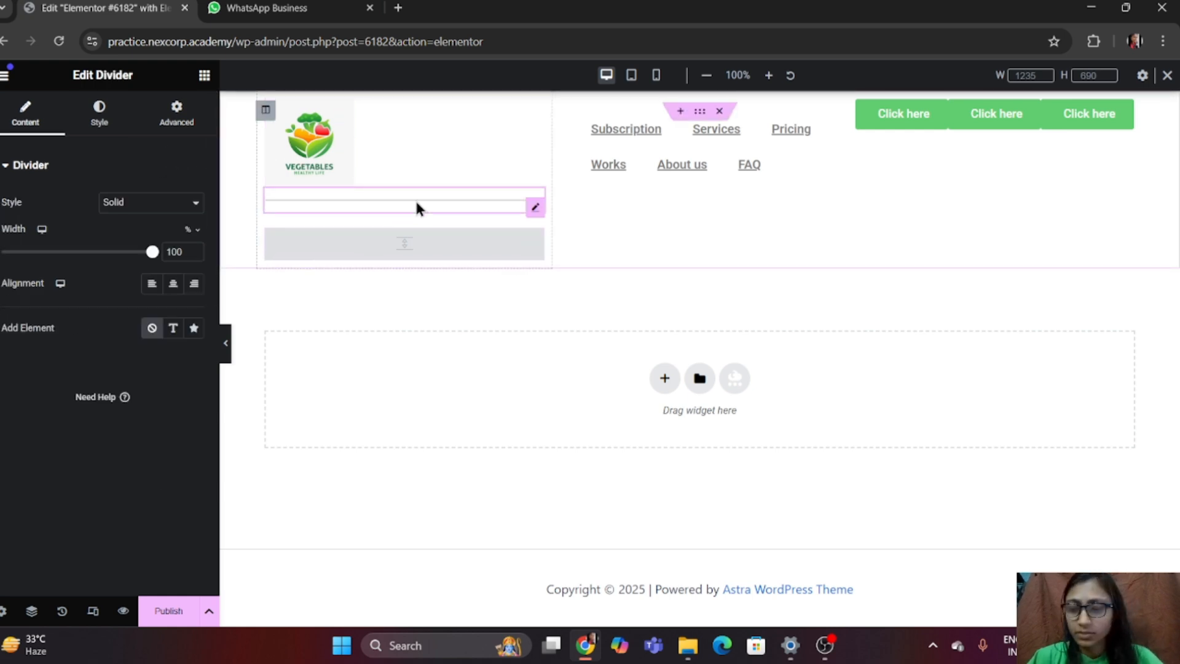
{"action": "key", "text": "Delete"}
{"action": "left_click", "coordinate": [422, 208]}
{"action": "key", "text": "Delete"}
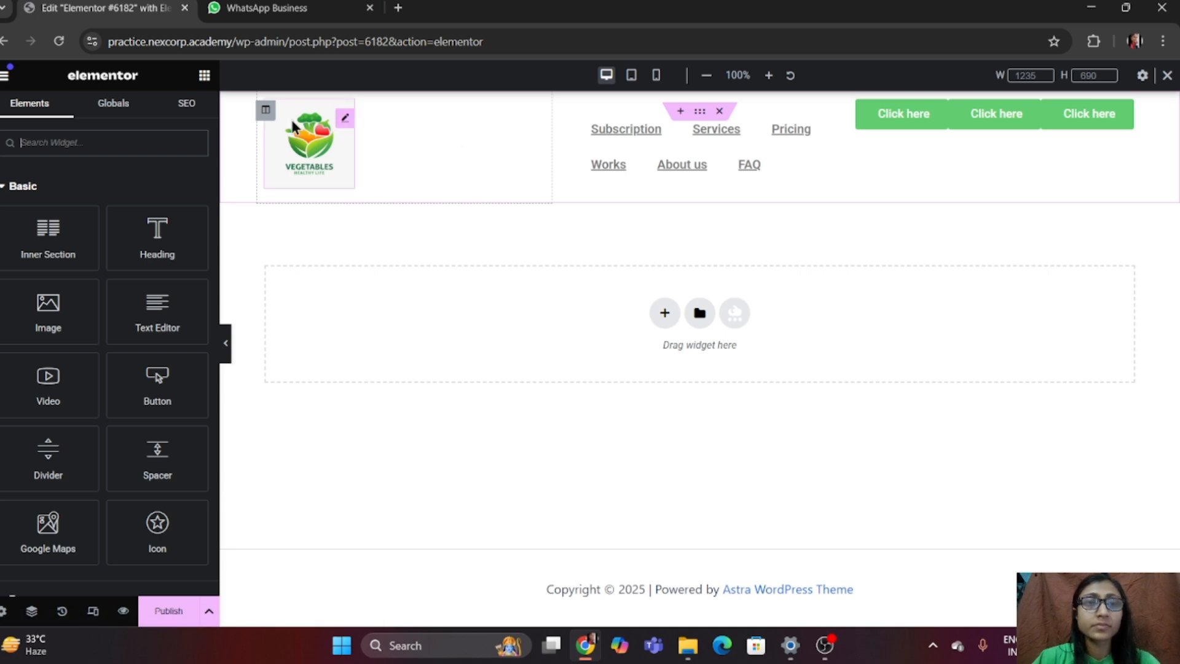
- Set the first column's width to 16% and the logo image's custom width to 76%
{"action": "left_click", "coordinate": [266, 113]}
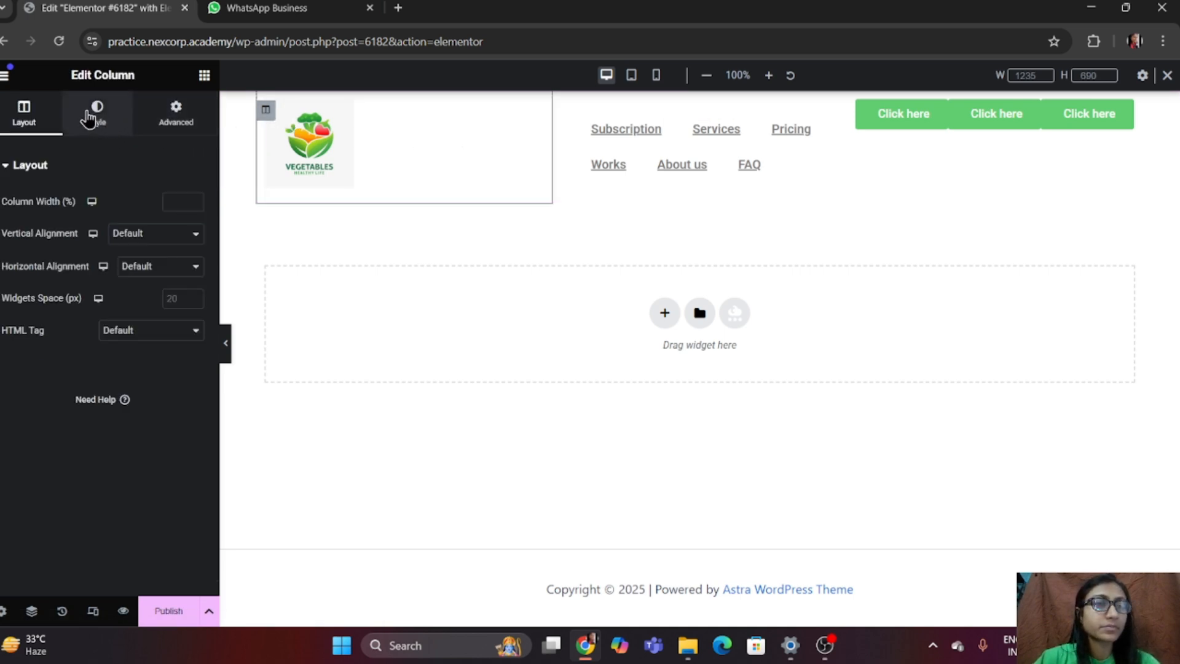
{"action": "left_click", "coordinate": [195, 208]}
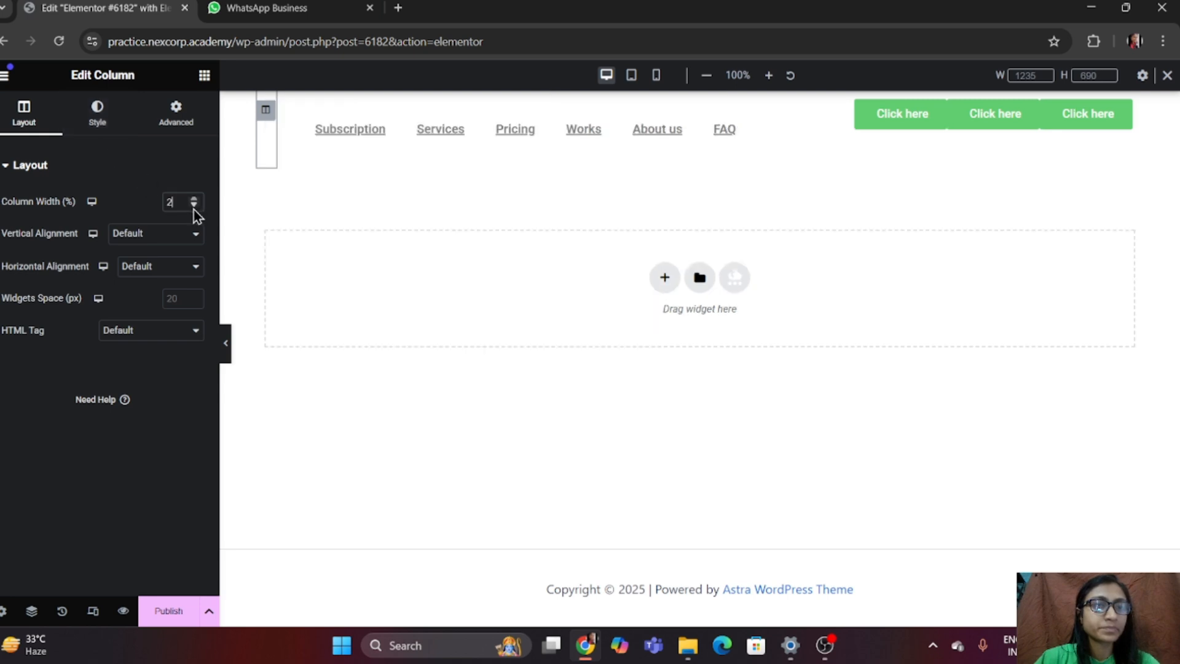
{"action": "left_click", "coordinate": [197, 201]}
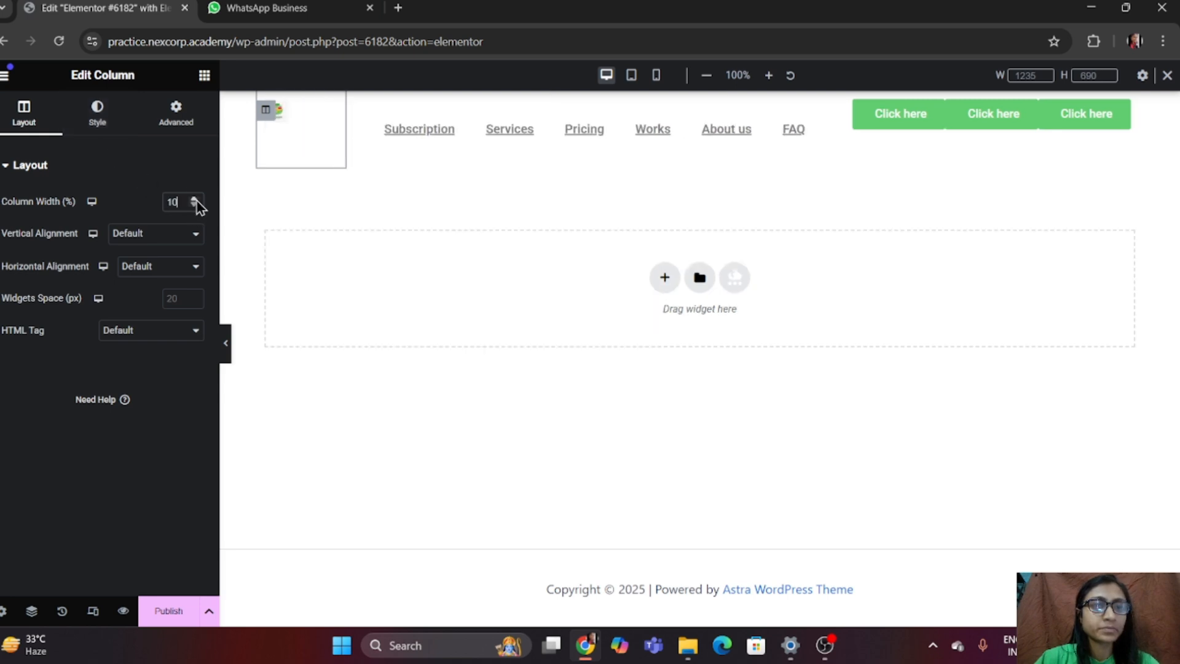
{"action": "left_click", "coordinate": [197, 201]}
{"action": "left_click", "coordinate": [197, 201]}
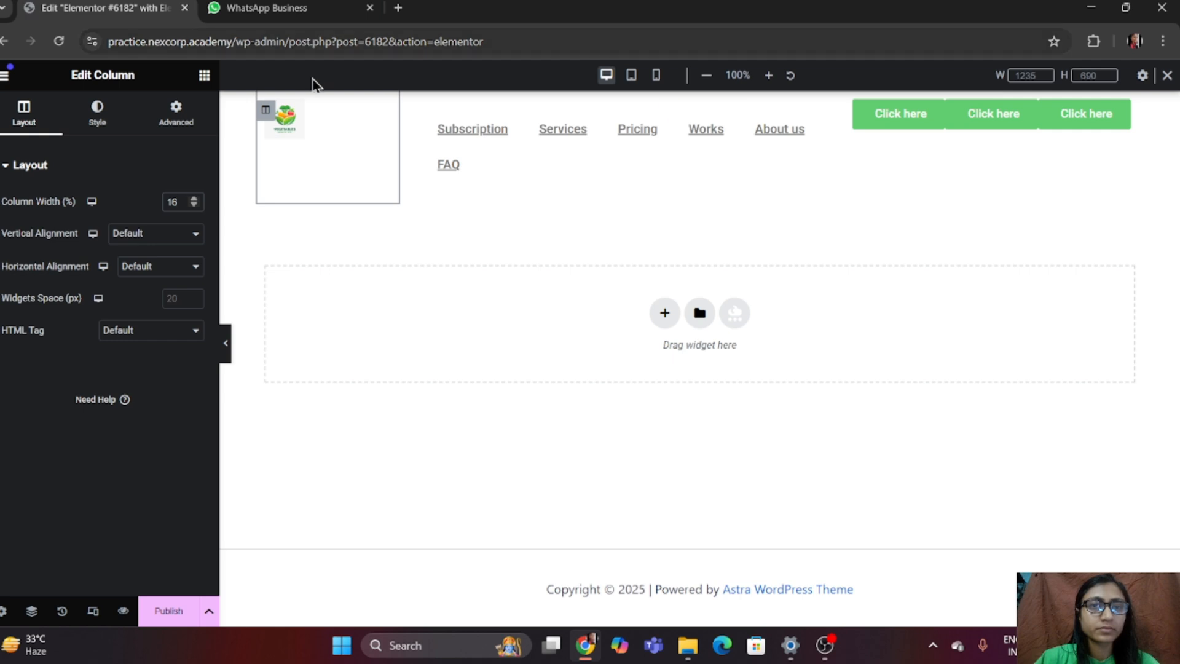
{"action": "left_click", "coordinate": [295, 124]}
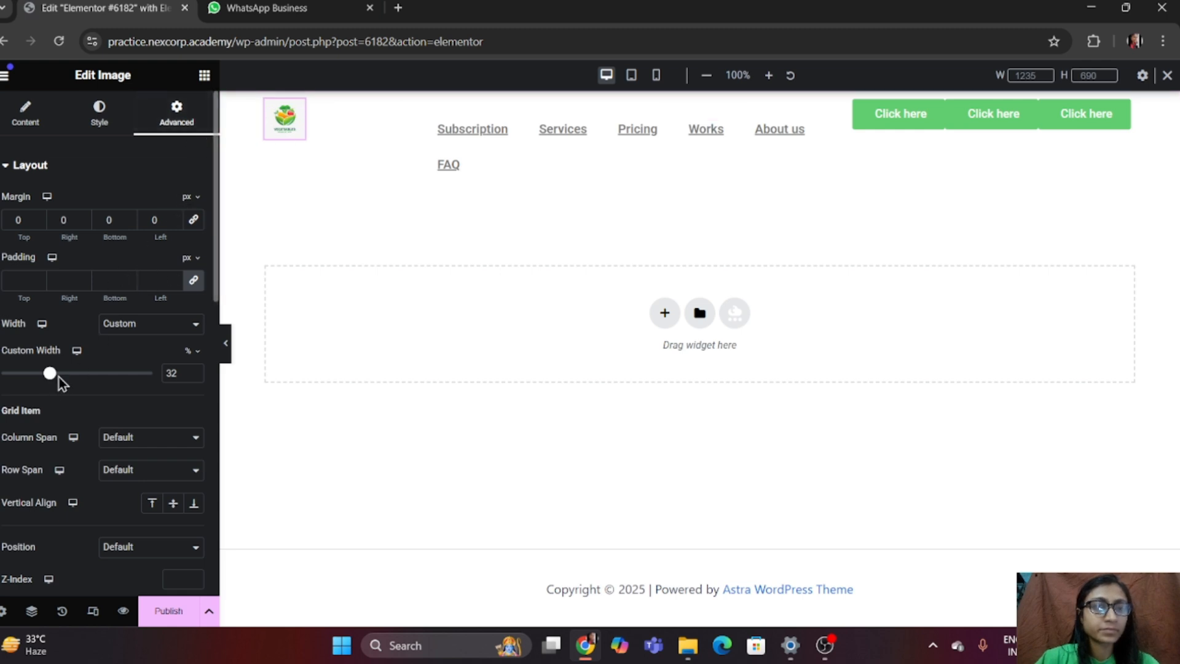
{"action": "left_click_drag", "start_coordinate": [49, 374], "coordinate": [116, 374]}
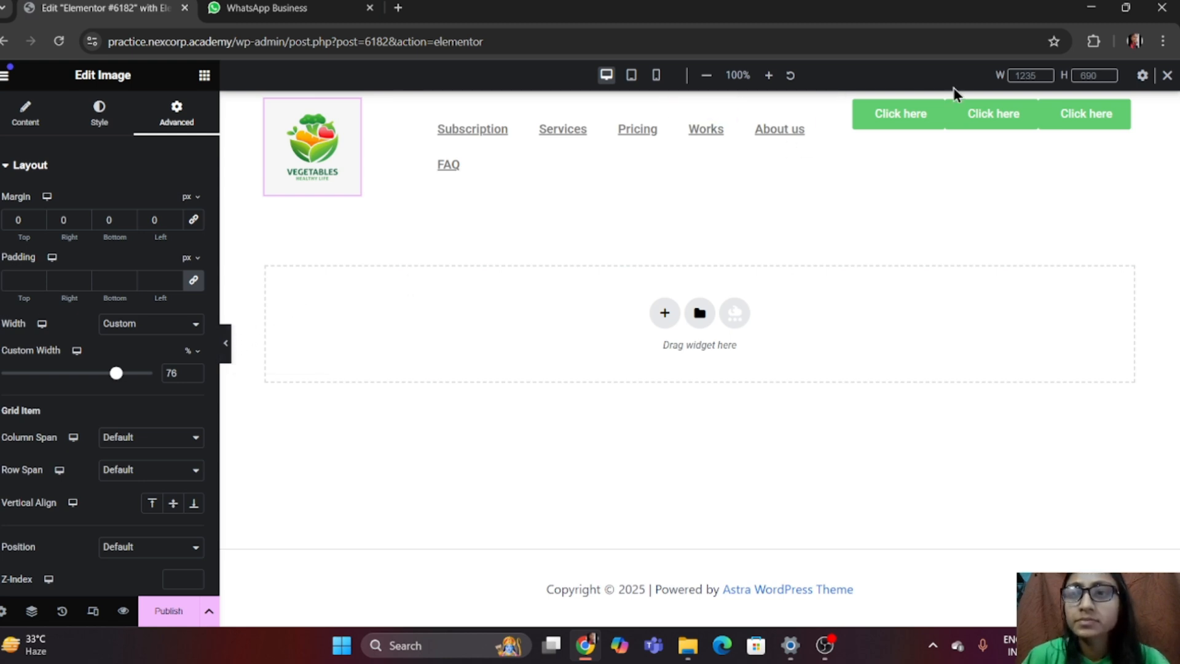
- Set the horizontal alignment of the column holding the three buttons to Space Around
{"action": "left_click", "coordinate": [956, 123]}
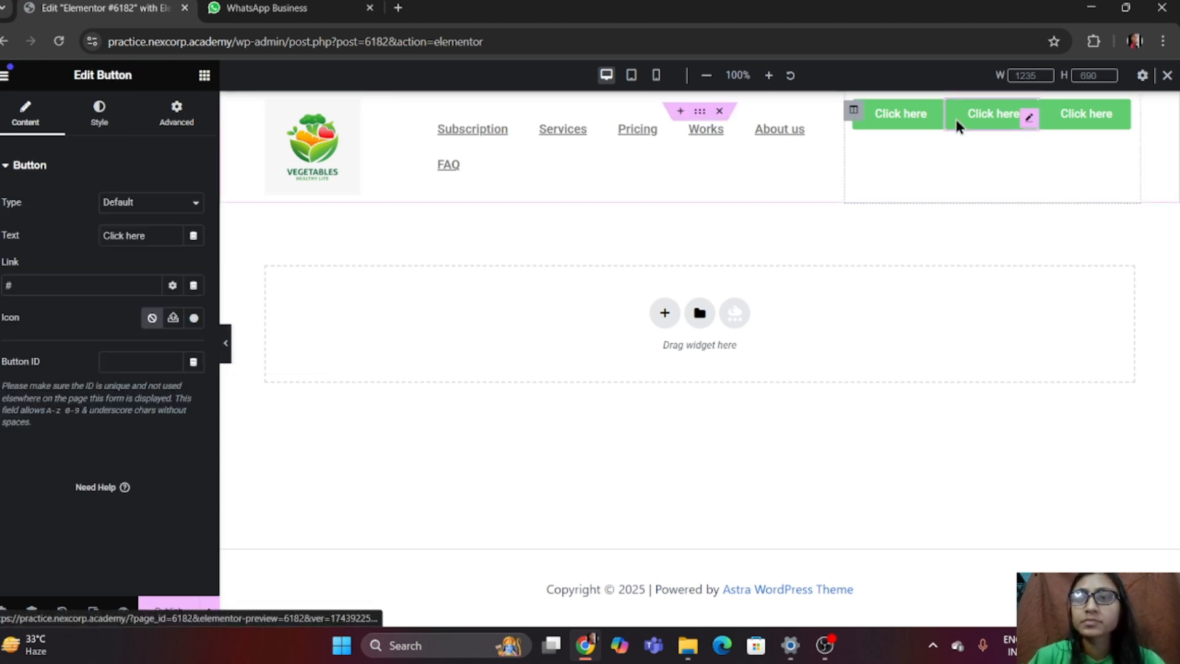
{"action": "left_click", "coordinate": [853, 109]}
{"action": "left_click", "coordinate": [177, 268]}
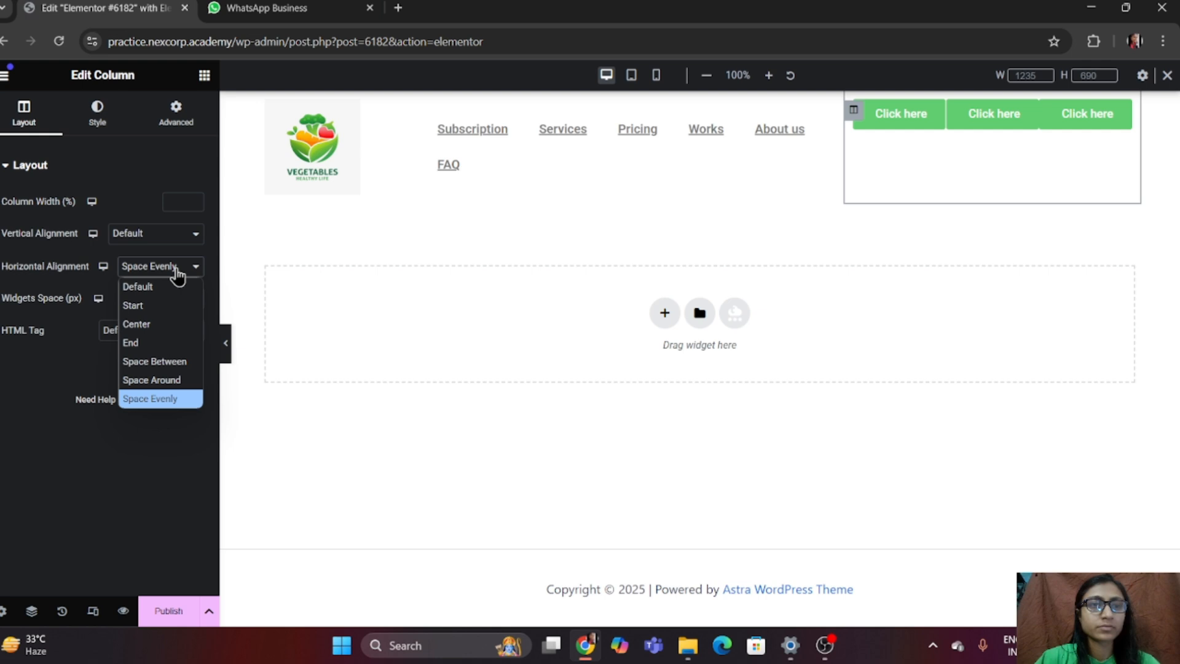
{"action": "left_click", "coordinate": [178, 342]}
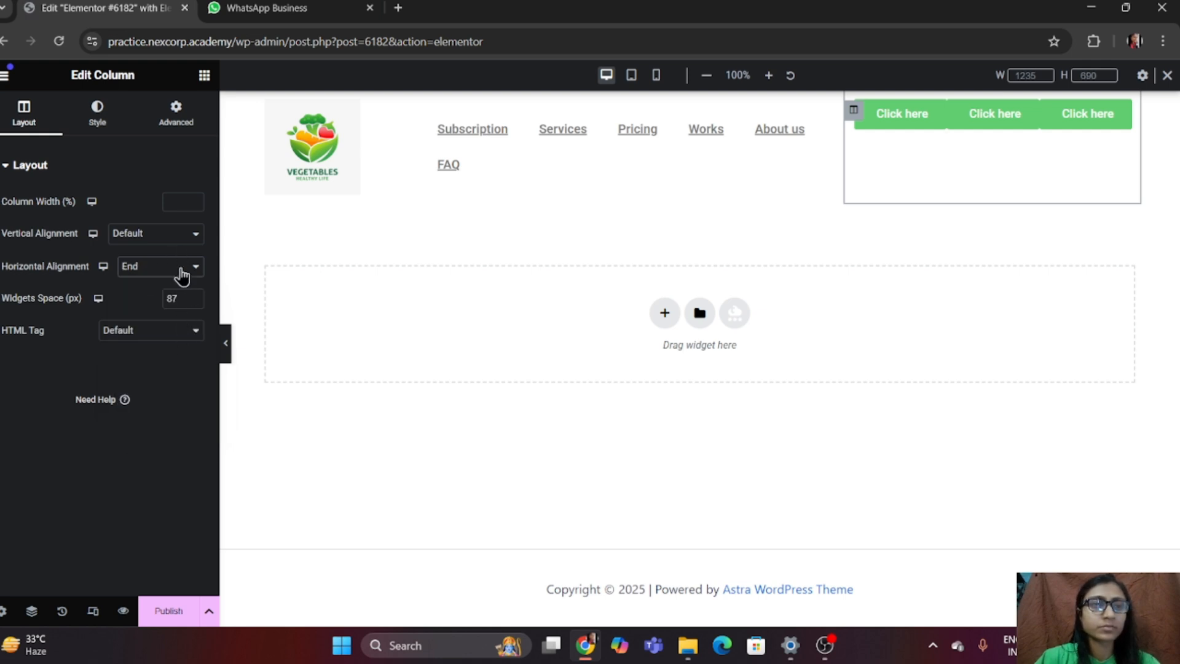
{"action": "left_click", "coordinate": [186, 269]}
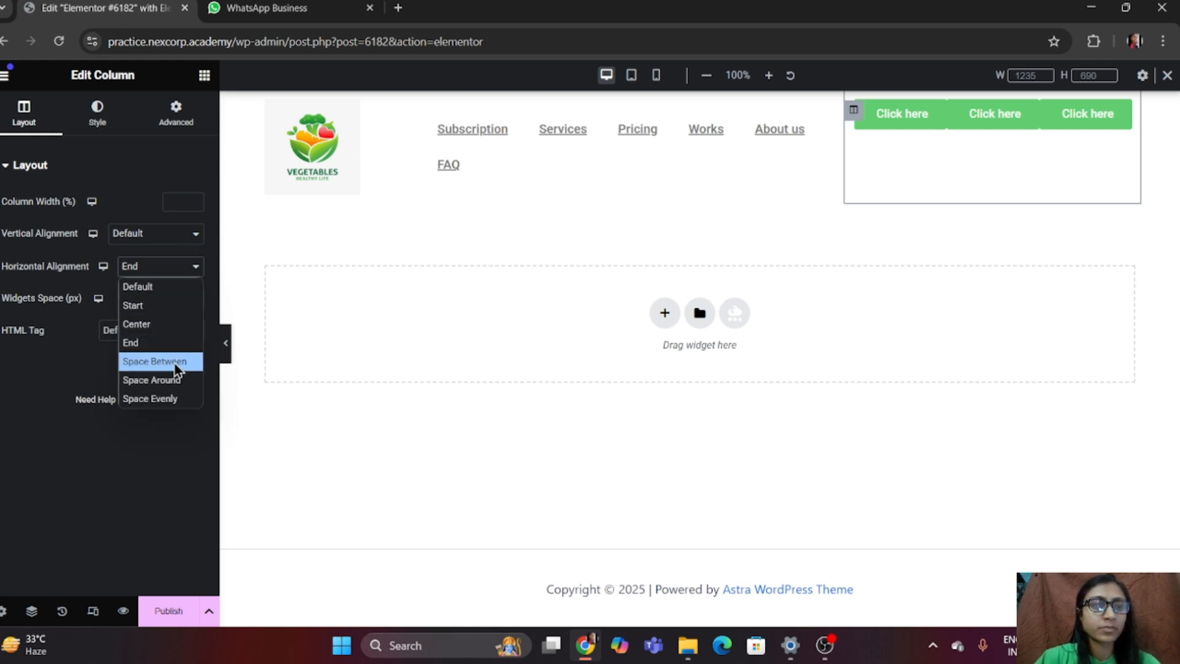
{"action": "left_click", "coordinate": [177, 380]}
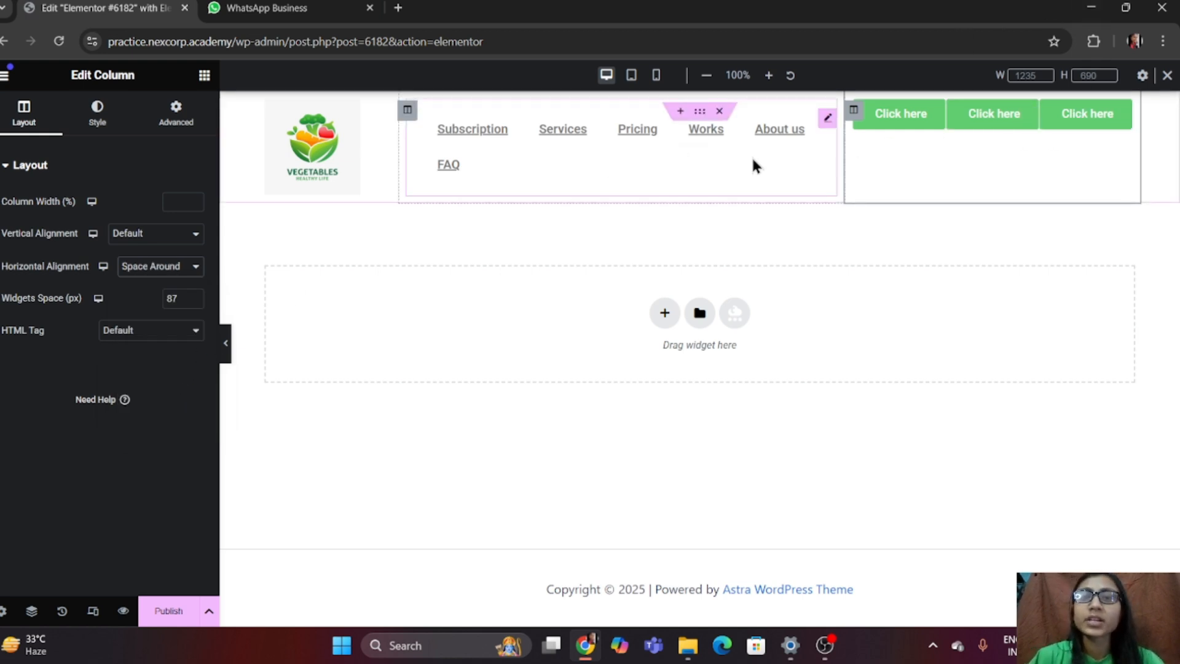
- Check the header without the editing panel, and test expanding and collapsing its hamburger menu in the mobile view
{"action": "left_click", "coordinate": [225, 347]}
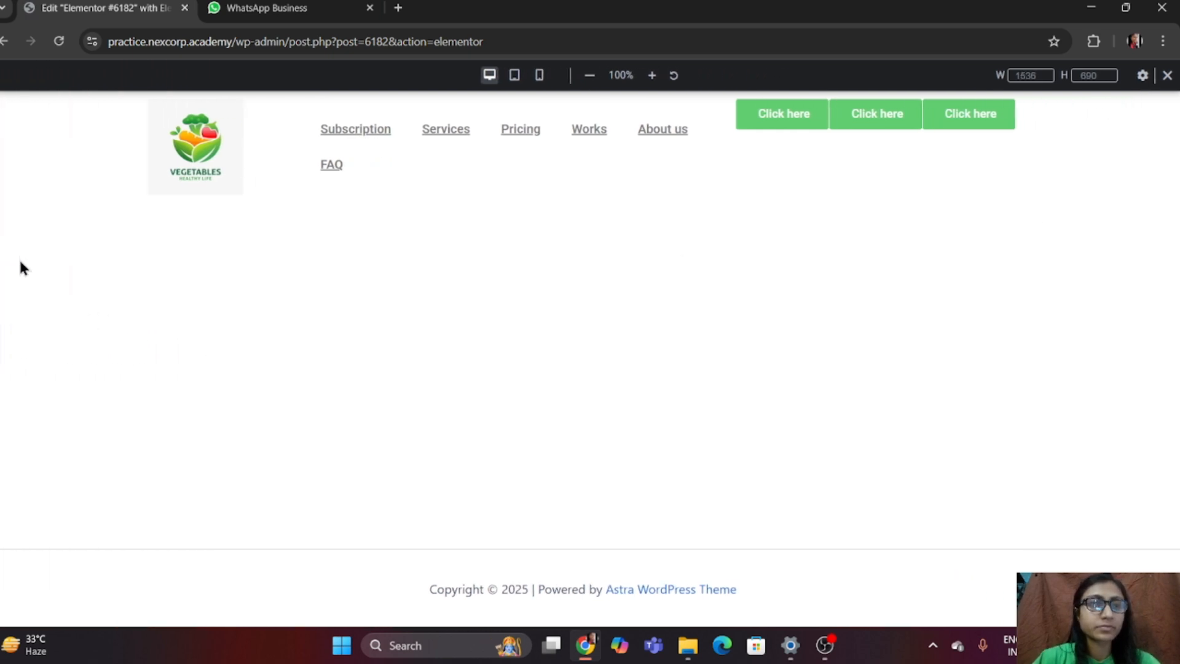
{"action": "left_click", "coordinate": [2, 366]}
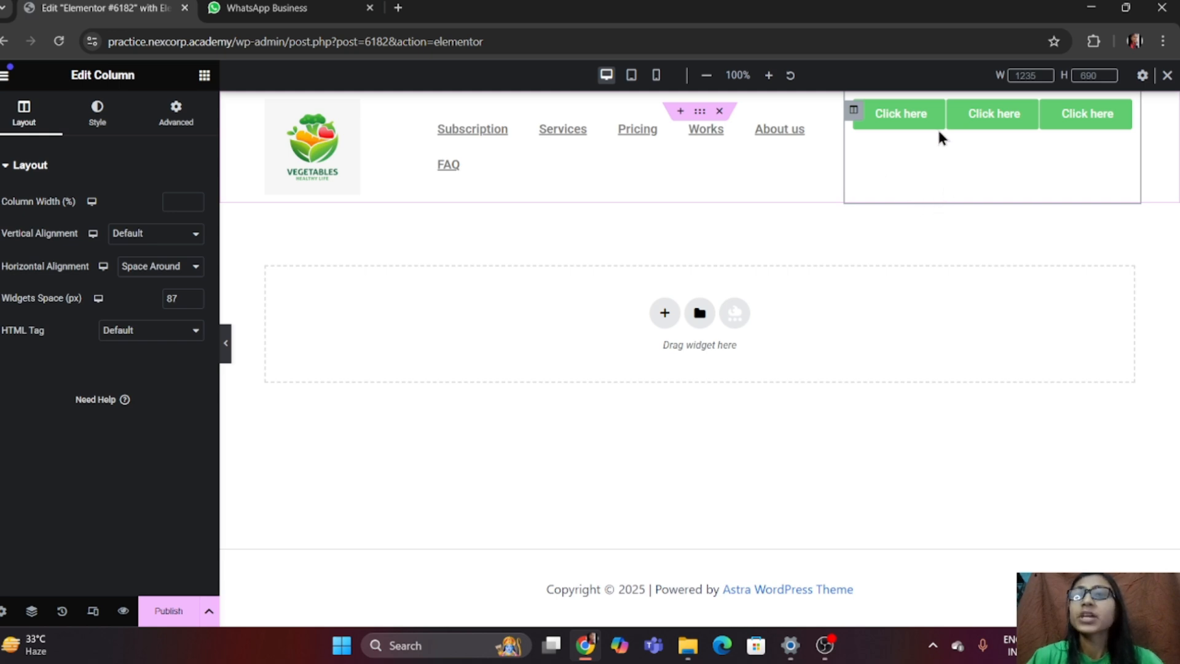
{"action": "left_click", "coordinate": [656, 75]}
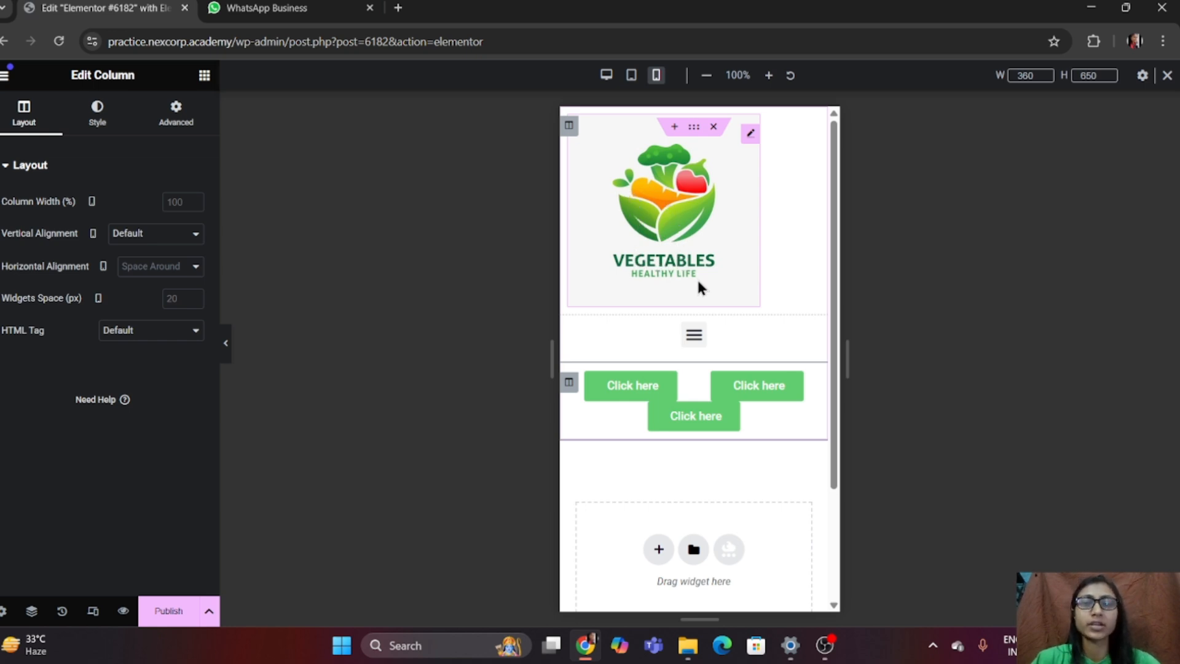
{"action": "left_click", "coordinate": [694, 336]}
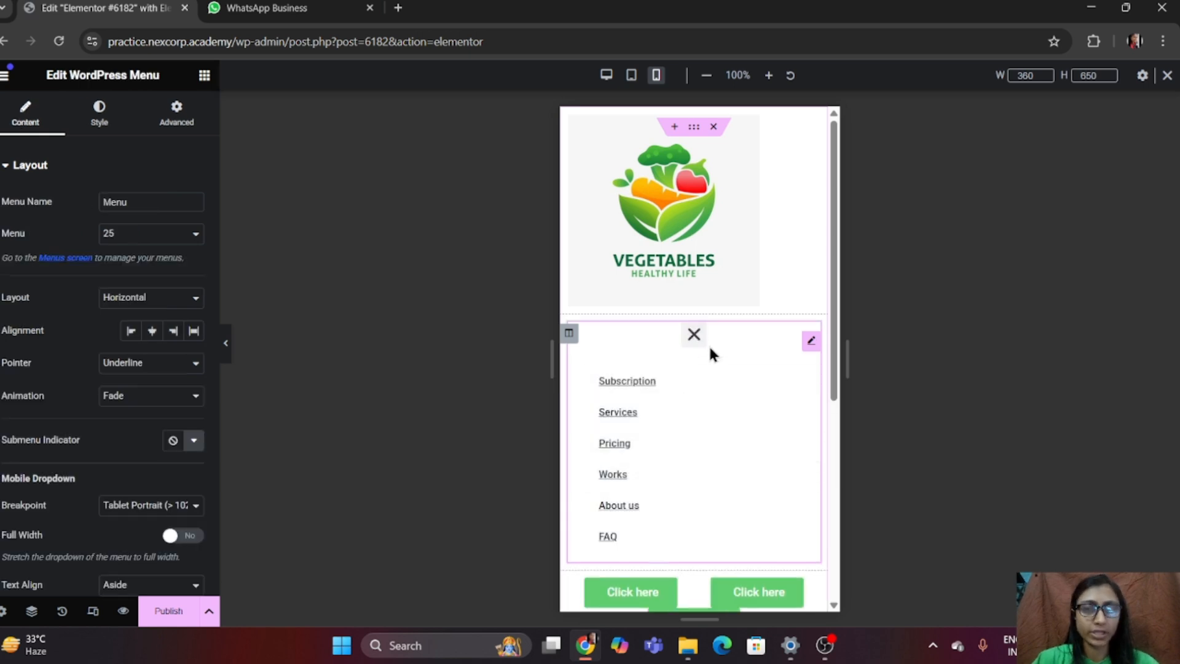
{"action": "left_click", "coordinate": [694, 336]}
- Set the third button's mobile margins to 16 px top, 163 px right, 1 px bottom and 1 px left
{"action": "left_click_drag", "start_coordinate": [146, 239], "coordinate": [189, 236]}
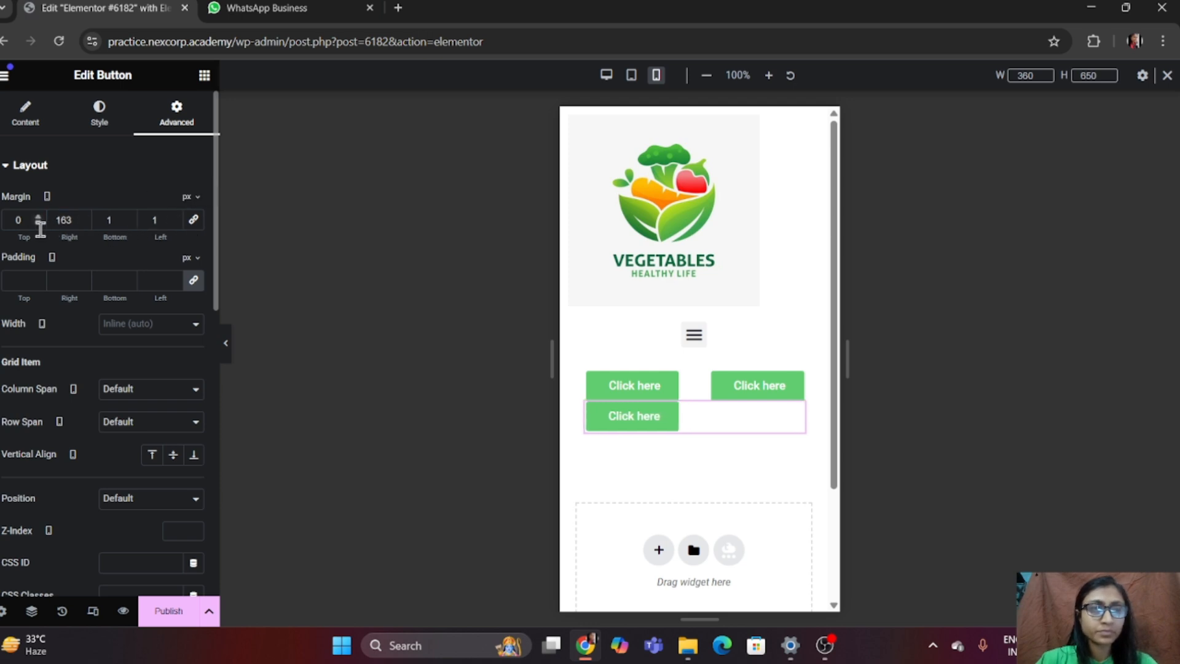
{"action": "left_click_drag", "start_coordinate": [32, 232], "coordinate": [40, 235]}
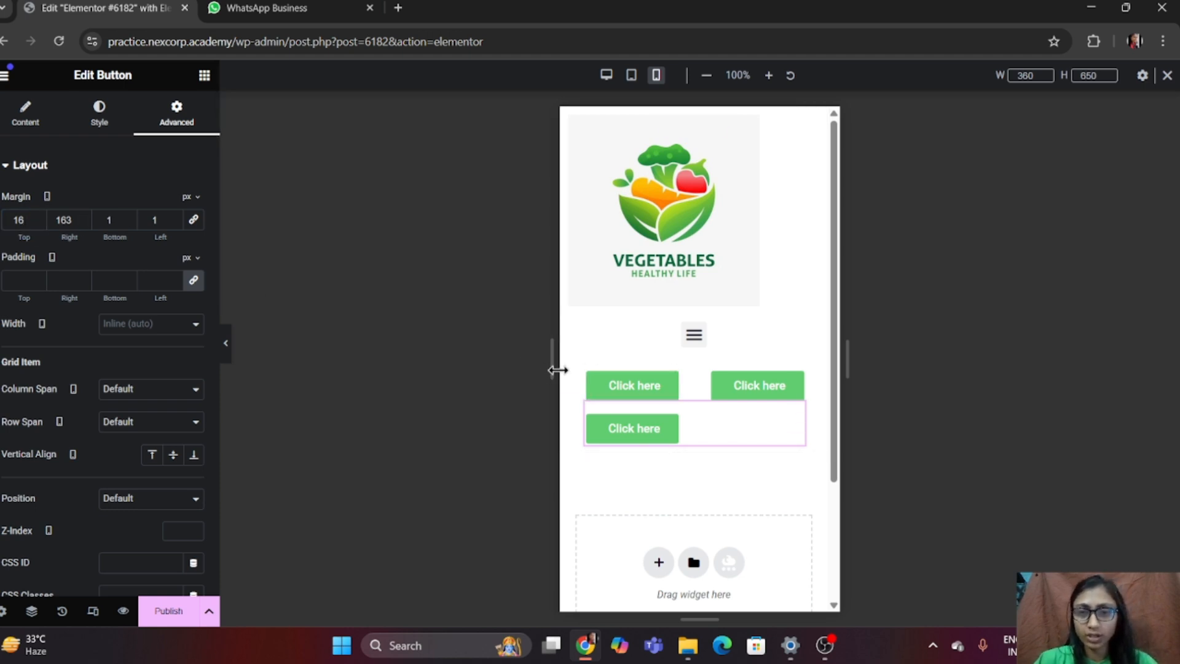
{"action": "left_click", "coordinate": [591, 285]}
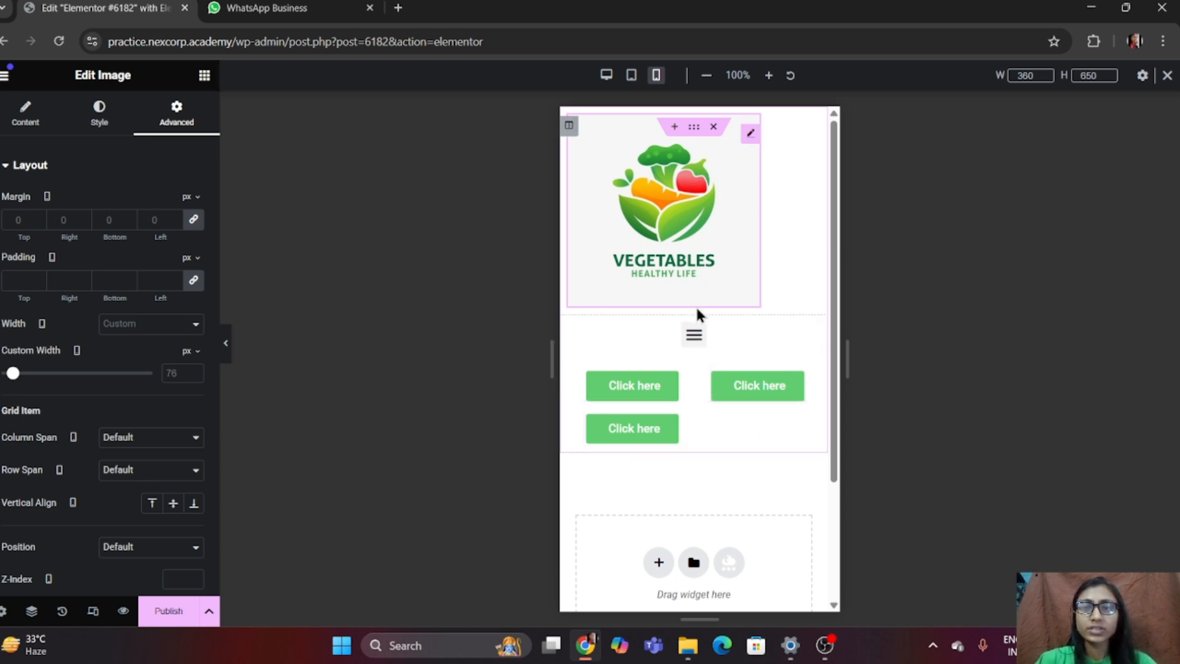
{"action": "left_click", "coordinate": [693, 333]}
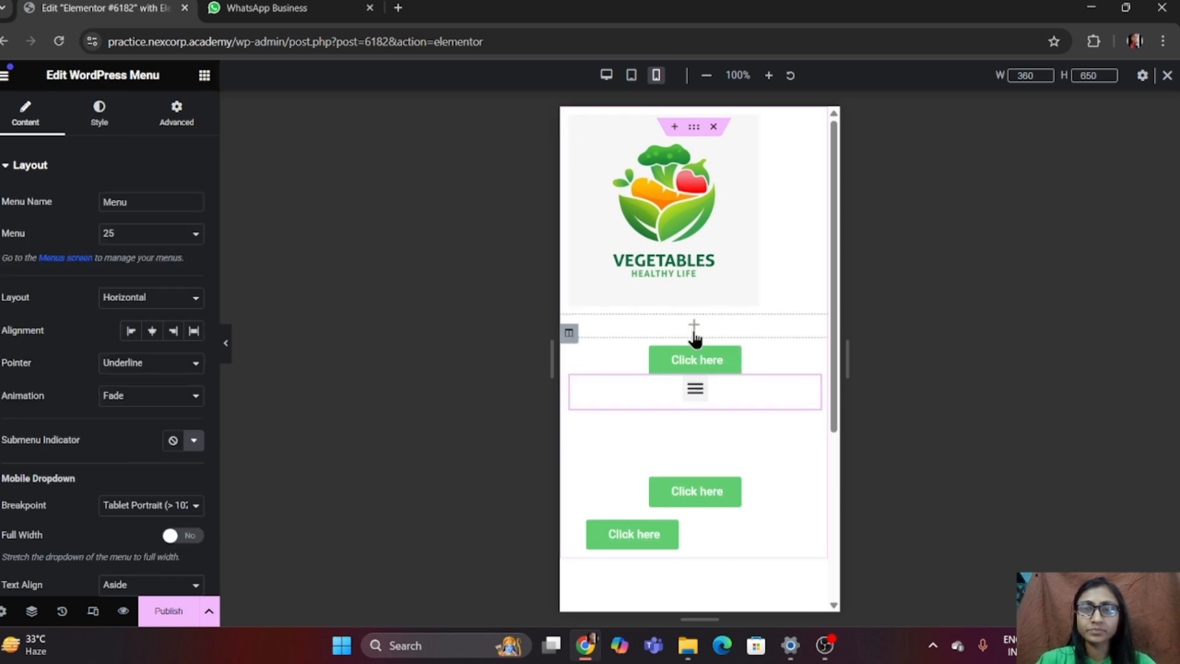
{"action": "key", "text": "ctrl+z"}
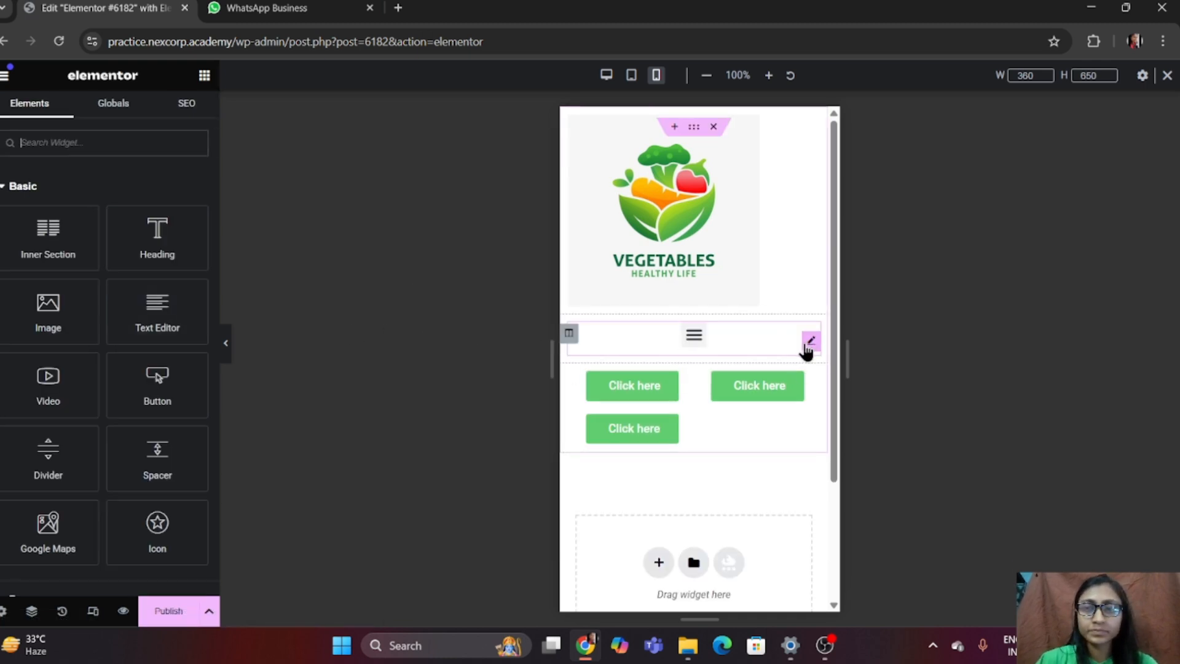
- Try the left, right and center toggle alignments for the mobile navigation menu, ending on left
{"action": "left_click", "coordinate": [807, 348]}
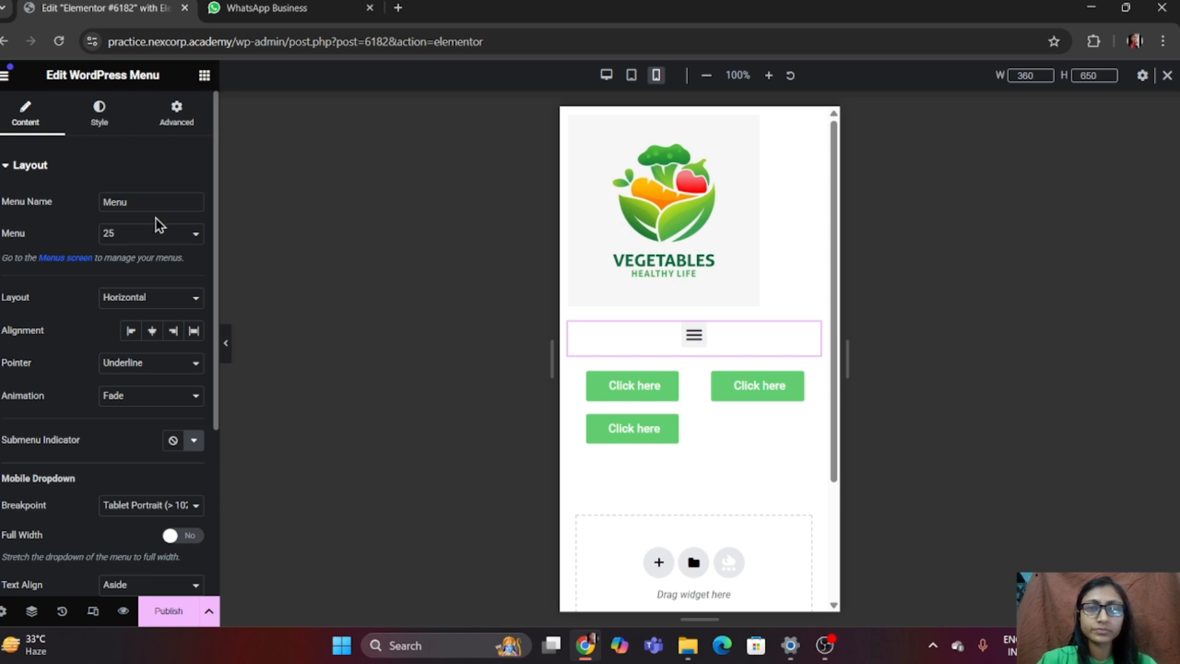
{"action": "scroll", "coordinate": [156, 219], "scroll_direction": "down", "scroll_amount": 4}
{"action": "left_click", "coordinate": [160, 441]}
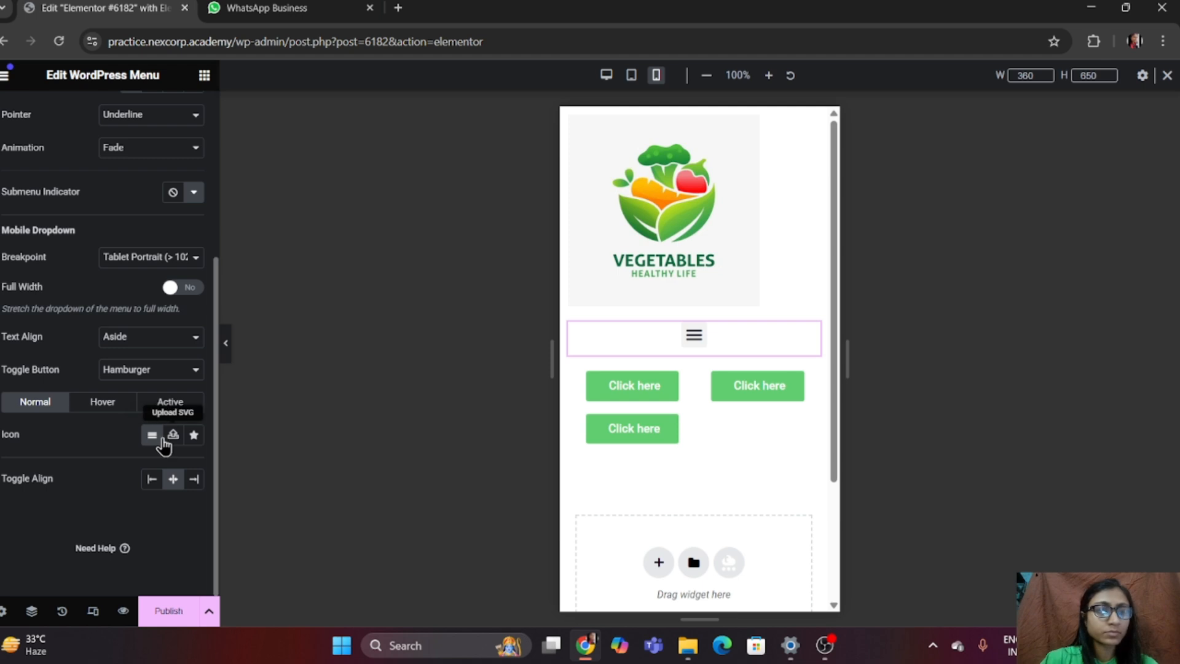
{"action": "left_click", "coordinate": [152, 480]}
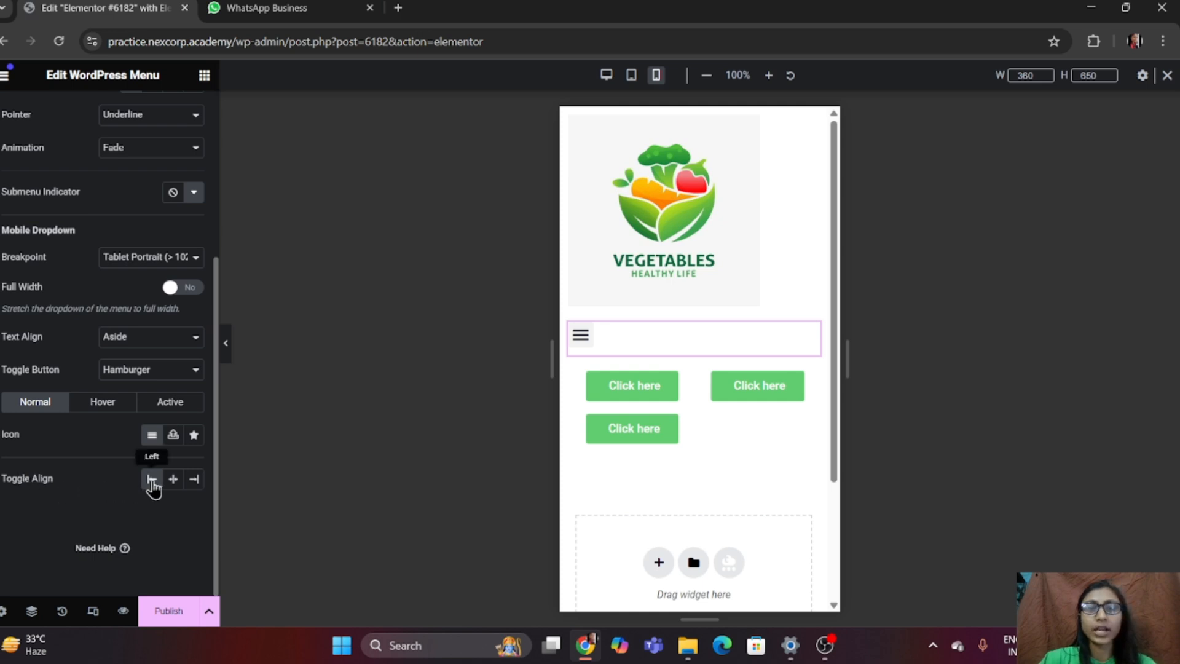
{"action": "left_click", "coordinate": [193, 482]}
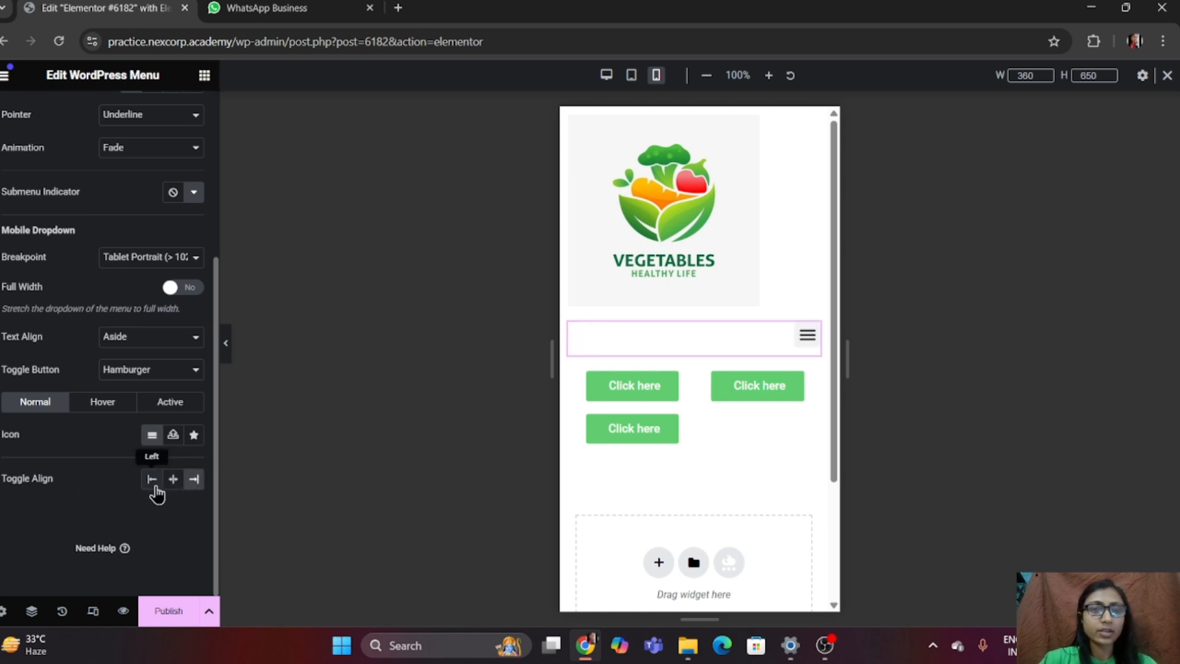
{"action": "left_click", "coordinate": [171, 486]}
{"action": "left_click", "coordinate": [153, 485]}
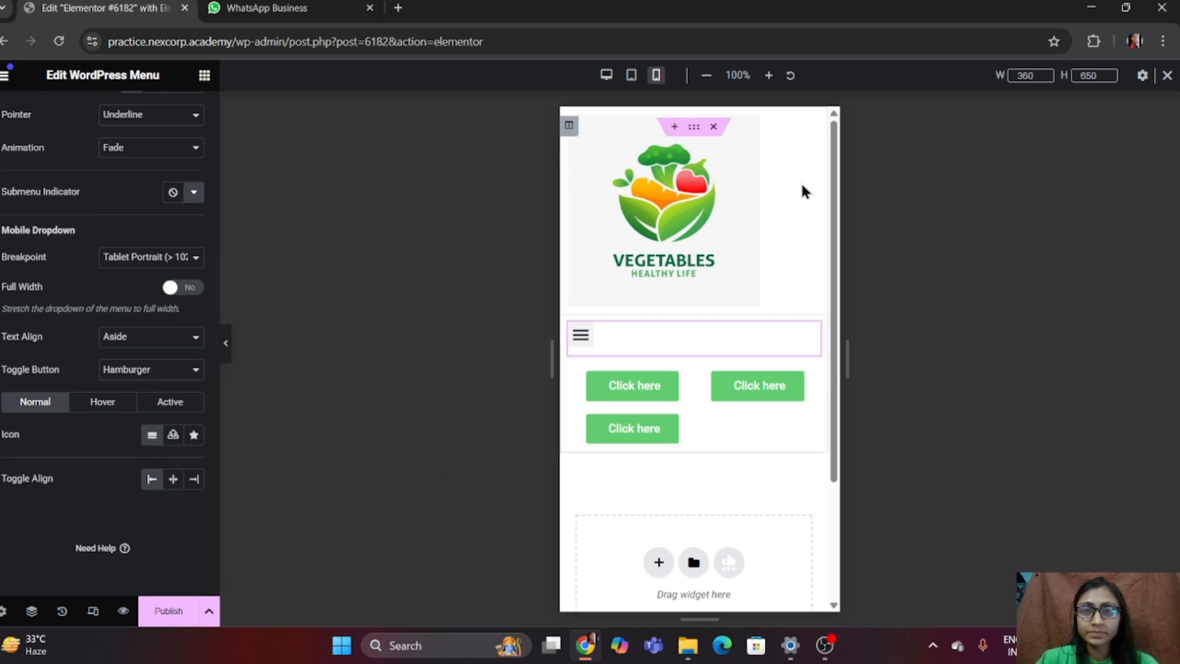
- Set the mobile navigation menu's toggle alignment to center
{"action": "left_click", "coordinate": [731, 194]}
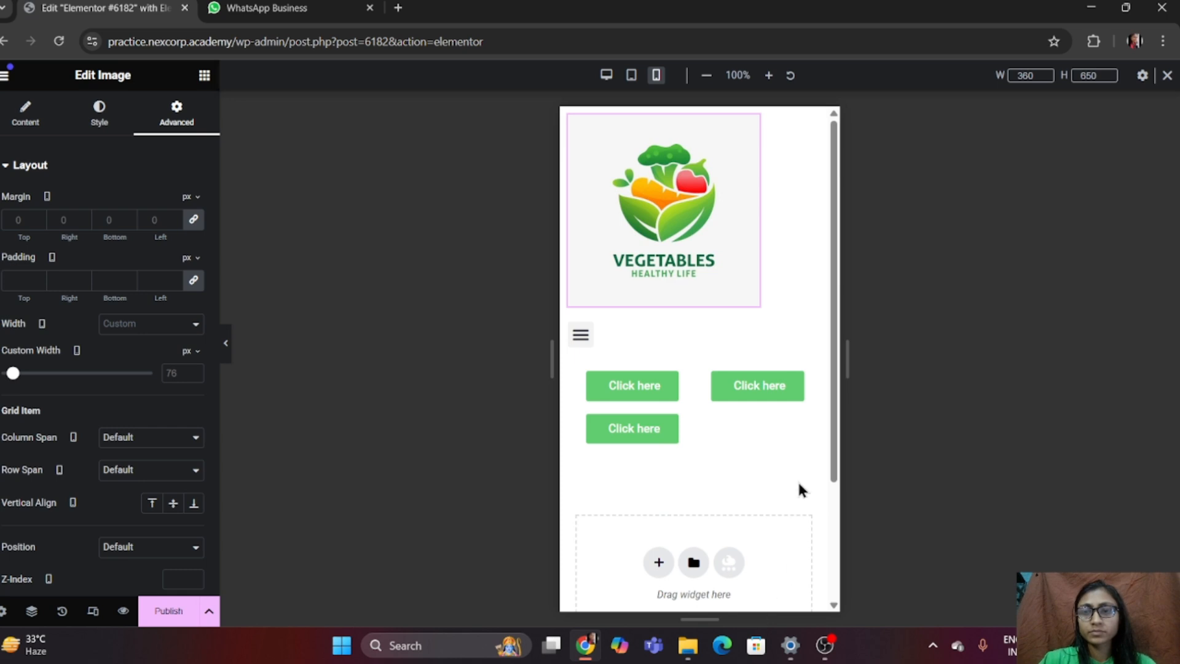
{"action": "left_click", "coordinate": [780, 434]}
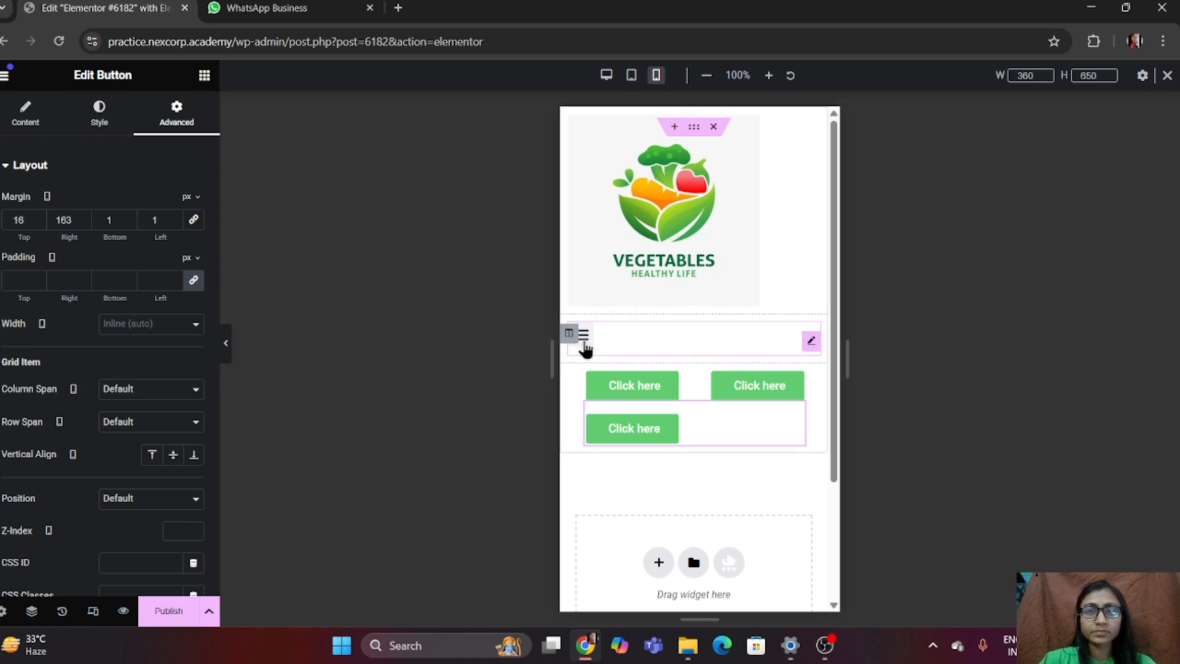
{"action": "left_click", "coordinate": [657, 337]}
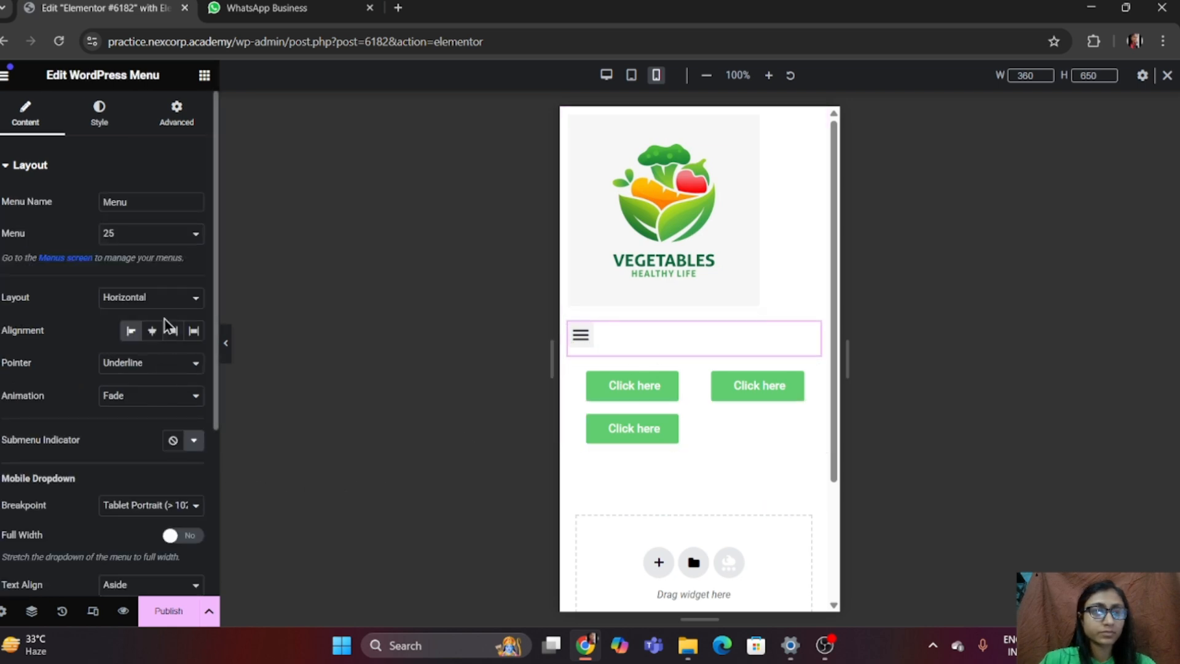
{"action": "scroll", "coordinate": [162, 326], "scroll_direction": "down", "scroll_amount": 4}
{"action": "left_click", "coordinate": [176, 479]}
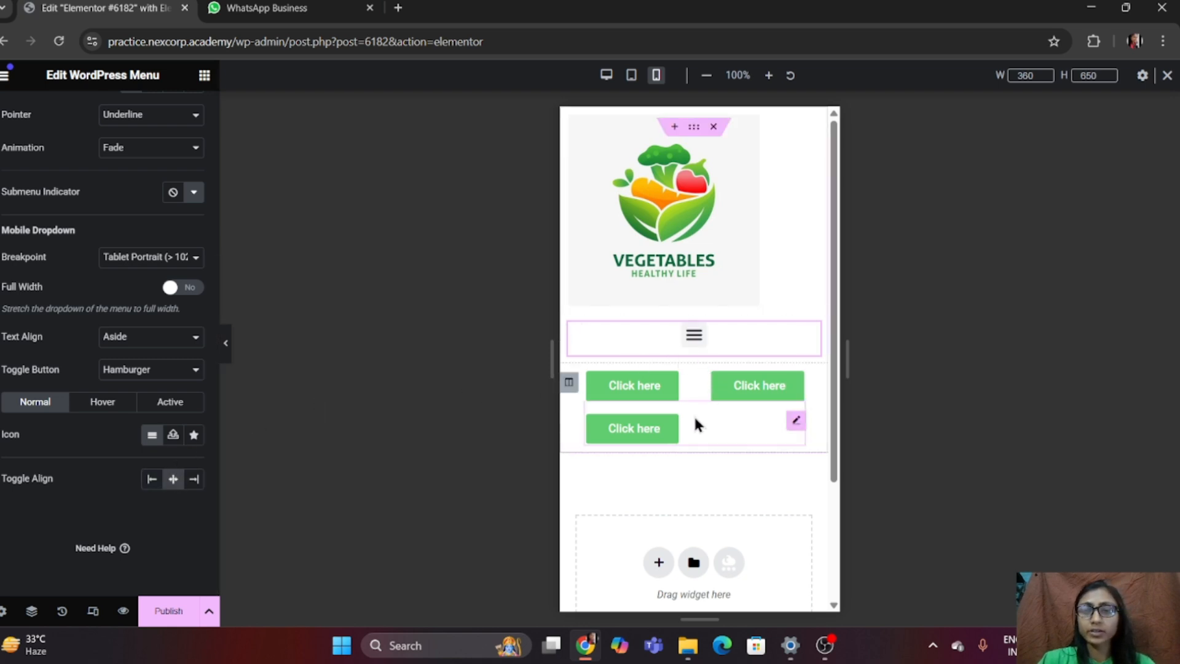
- Add a single-column section below the header section and open its advanced settings
{"action": "left_click", "coordinate": [659, 562]}
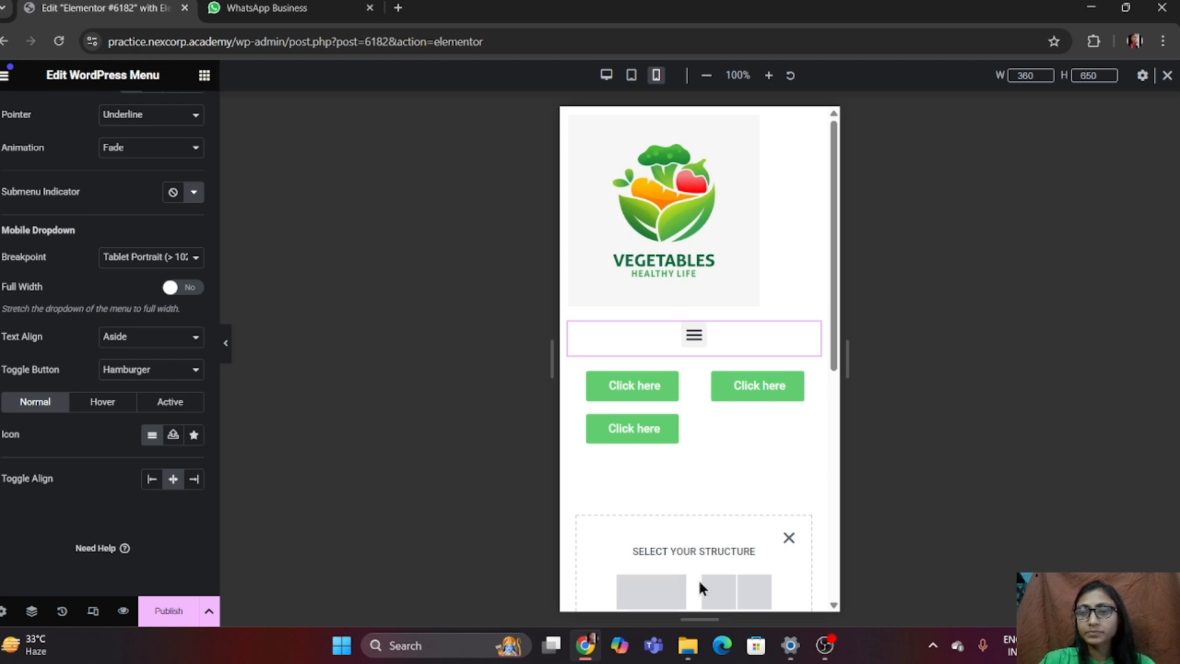
{"action": "left_click", "coordinate": [664, 595]}
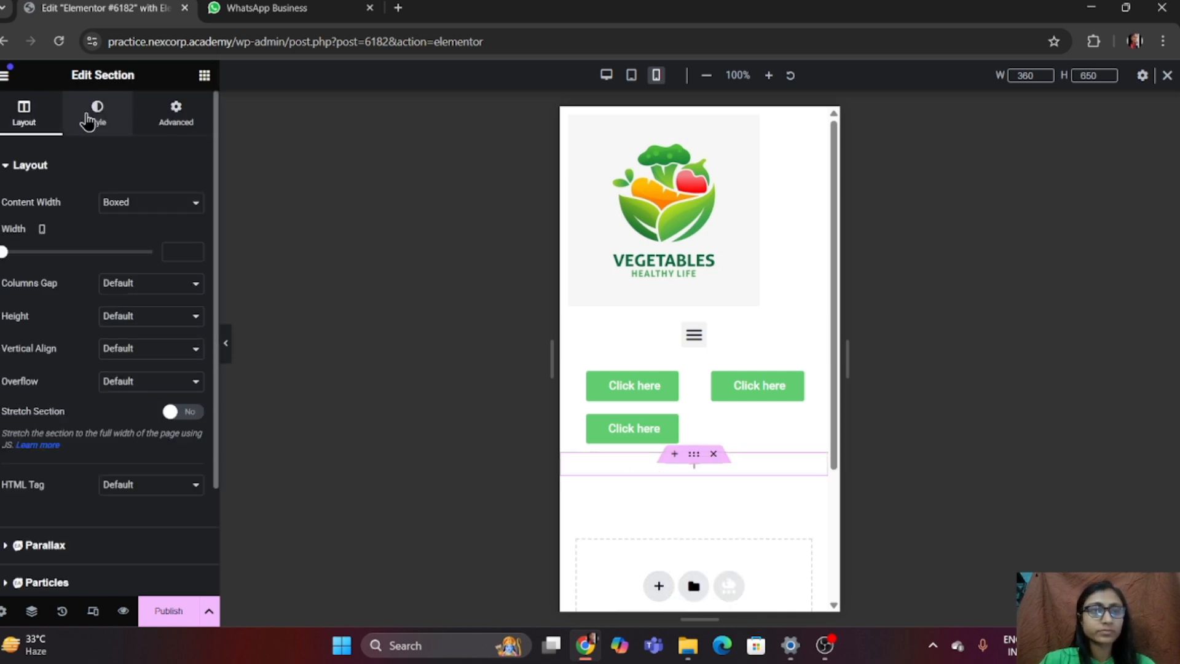
{"action": "left_click", "coordinate": [176, 115]}
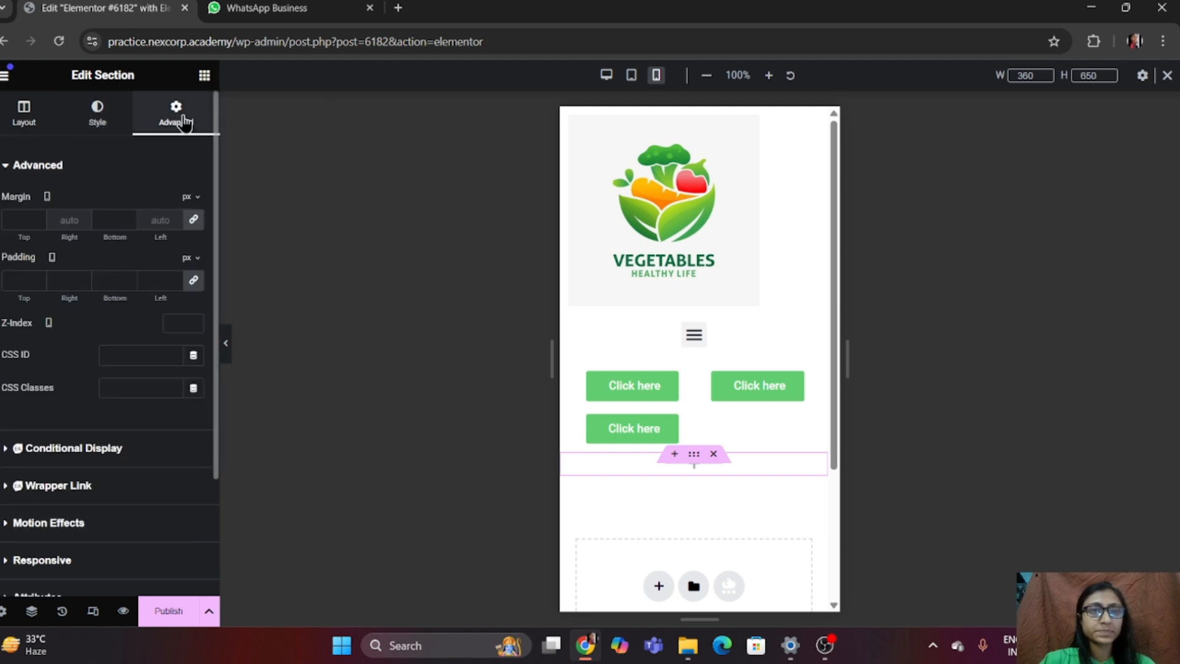
- Add an Image widget to the new section and insert vegetables-with-pepper-inside-bowl-1-scaled.jpg from the media library
{"action": "left_click", "coordinate": [202, 76]}
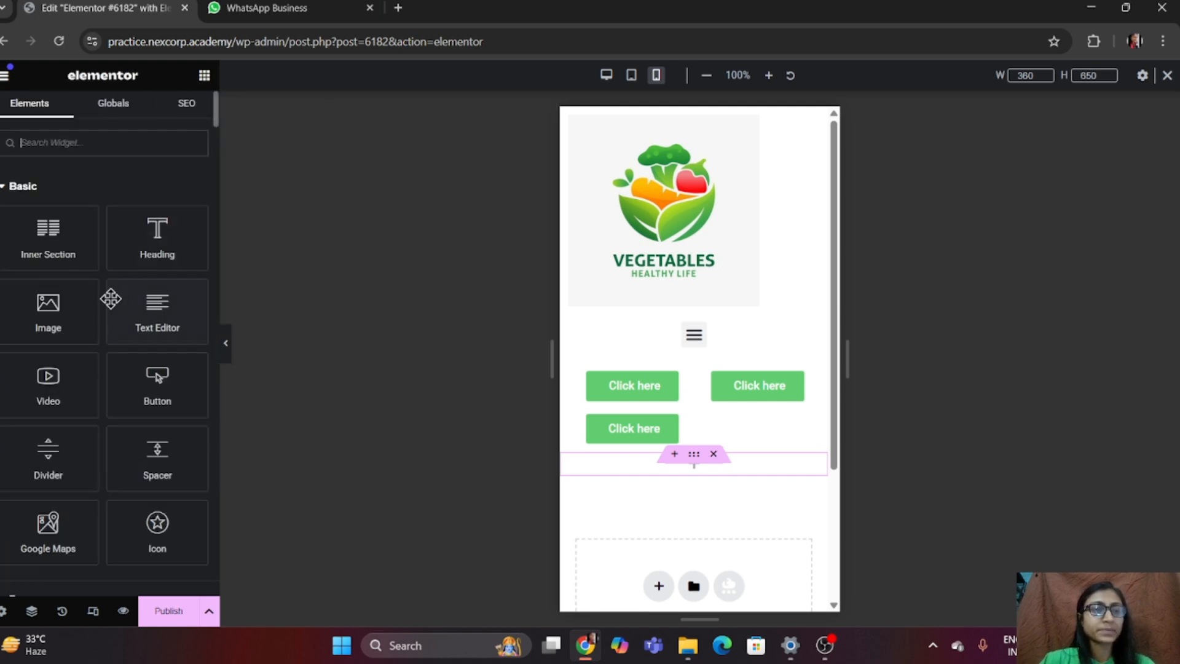
{"action": "left_click_drag", "start_coordinate": [49, 310], "coordinate": [669, 478]}
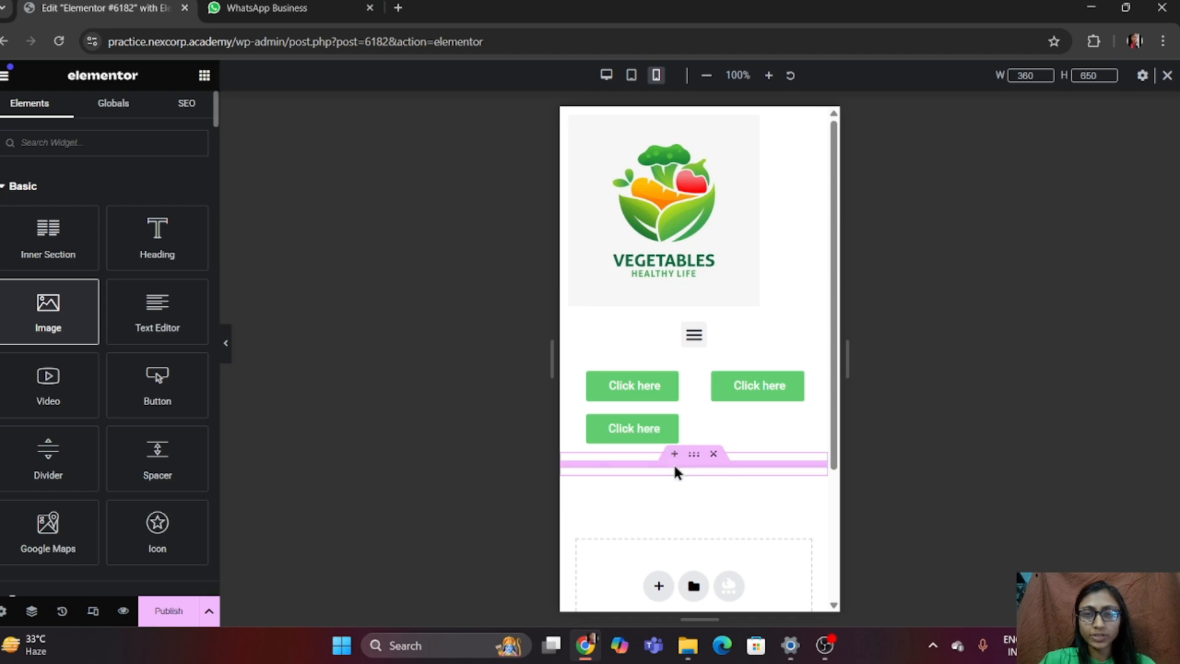
{"action": "left_click", "coordinate": [98, 276]}
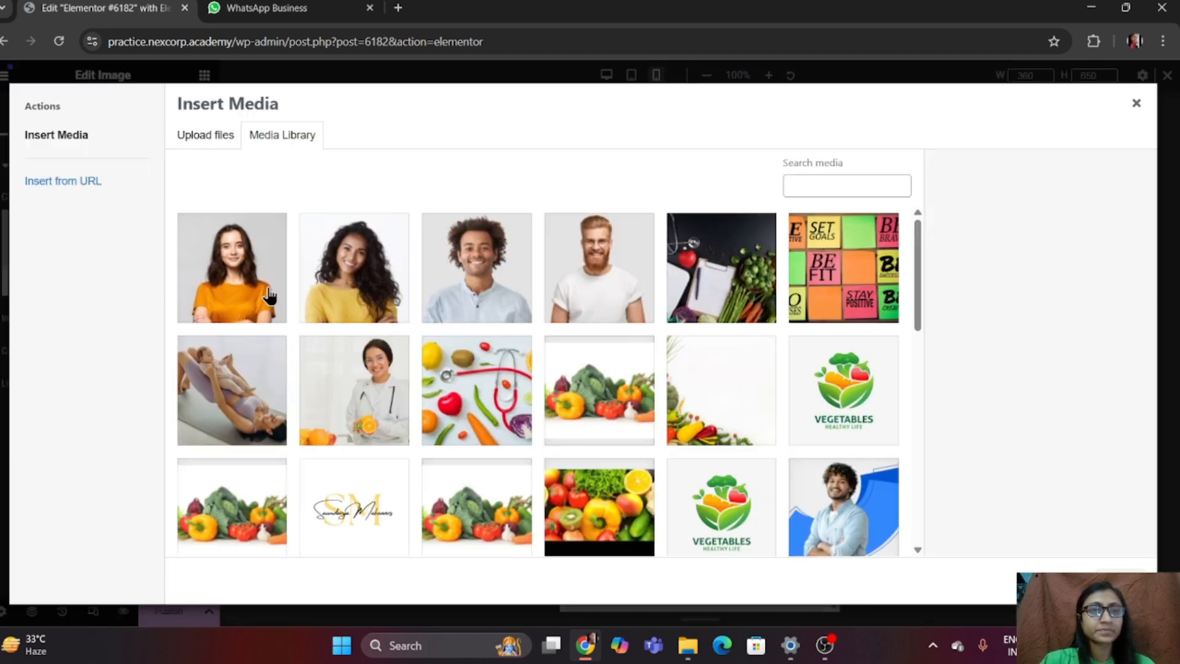
{"action": "scroll", "coordinate": [462, 332], "scroll_direction": "down", "scroll_amount": 10}
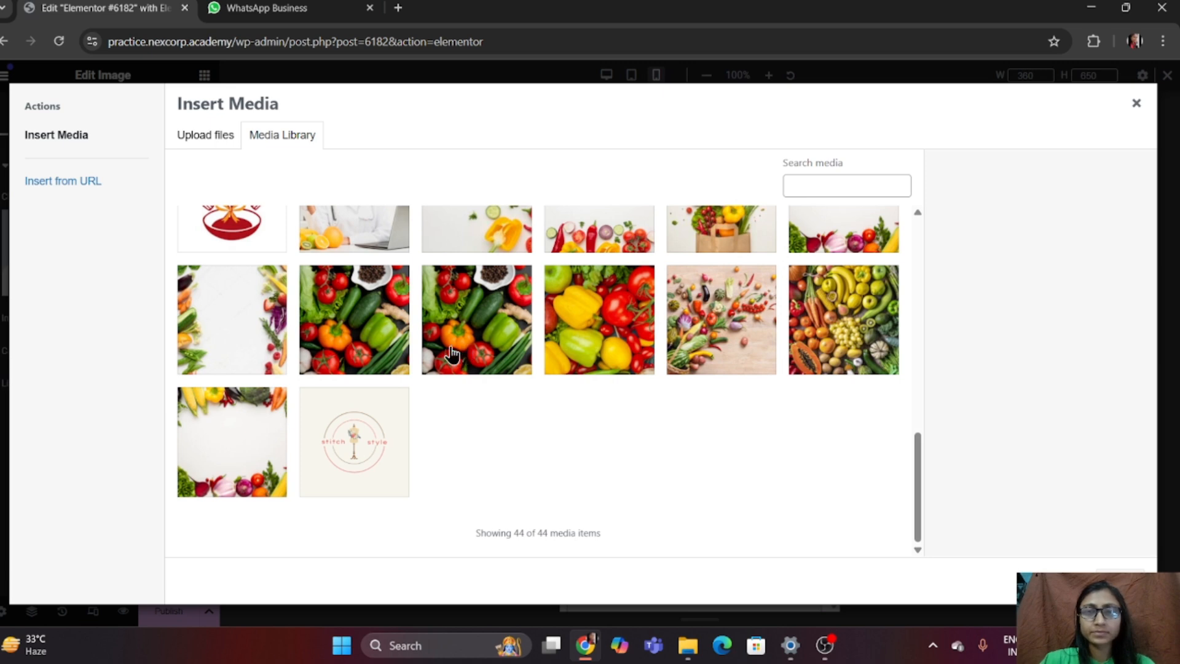
{"action": "left_click", "coordinate": [451, 355]}
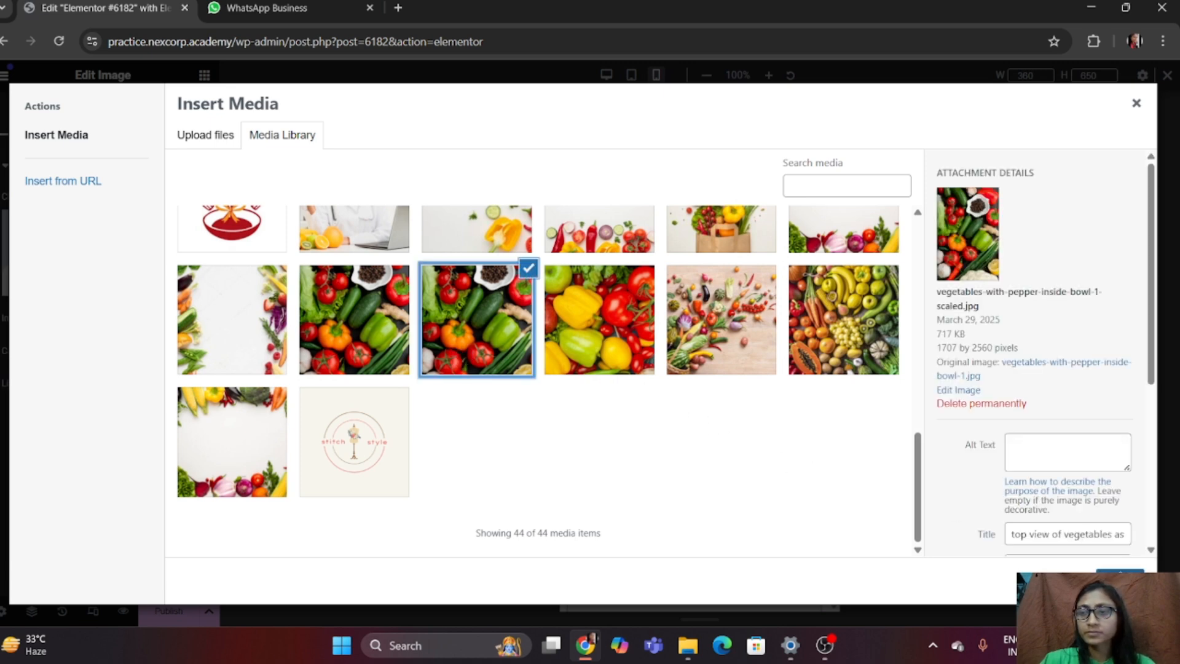
{"action": "left_click", "coordinate": [1119, 580]}
- Add a two-column section with a one-third/two-thirds structure below the vegetable image and open its advanced settings
{"action": "scroll", "coordinate": [761, 362], "scroll_direction": "down", "scroll_amount": 2}
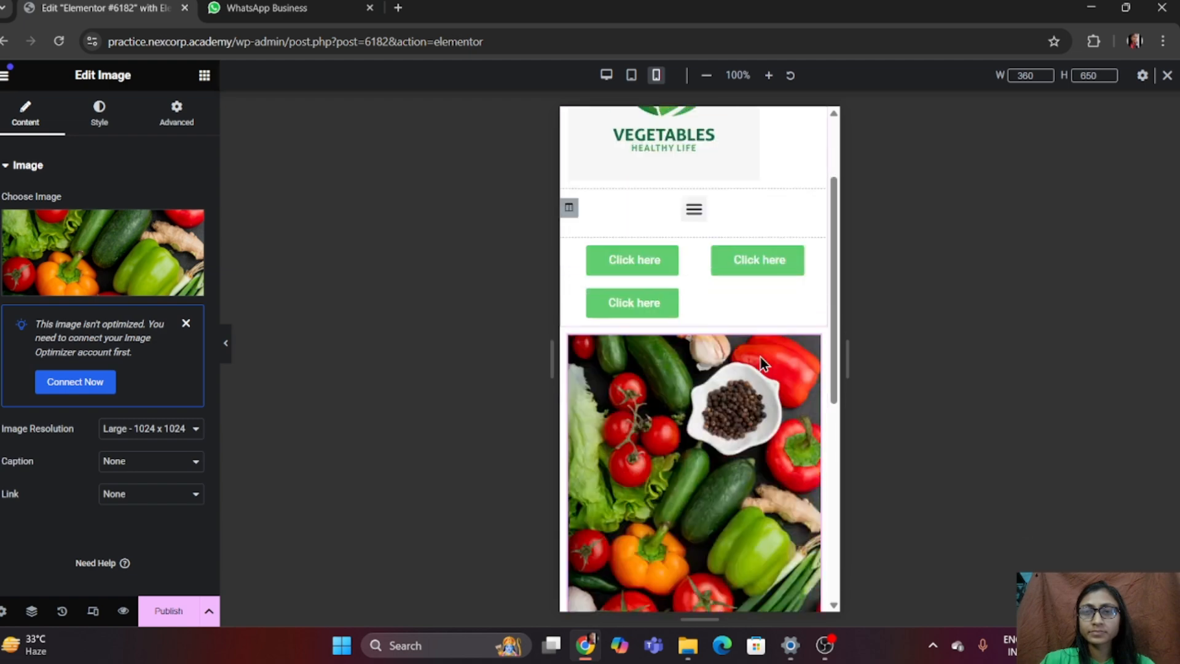
{"action": "scroll", "coordinate": [761, 363], "scroll_direction": "down", "scroll_amount": 6}
{"action": "scroll", "coordinate": [760, 356], "scroll_direction": "up", "scroll_amount": 4}
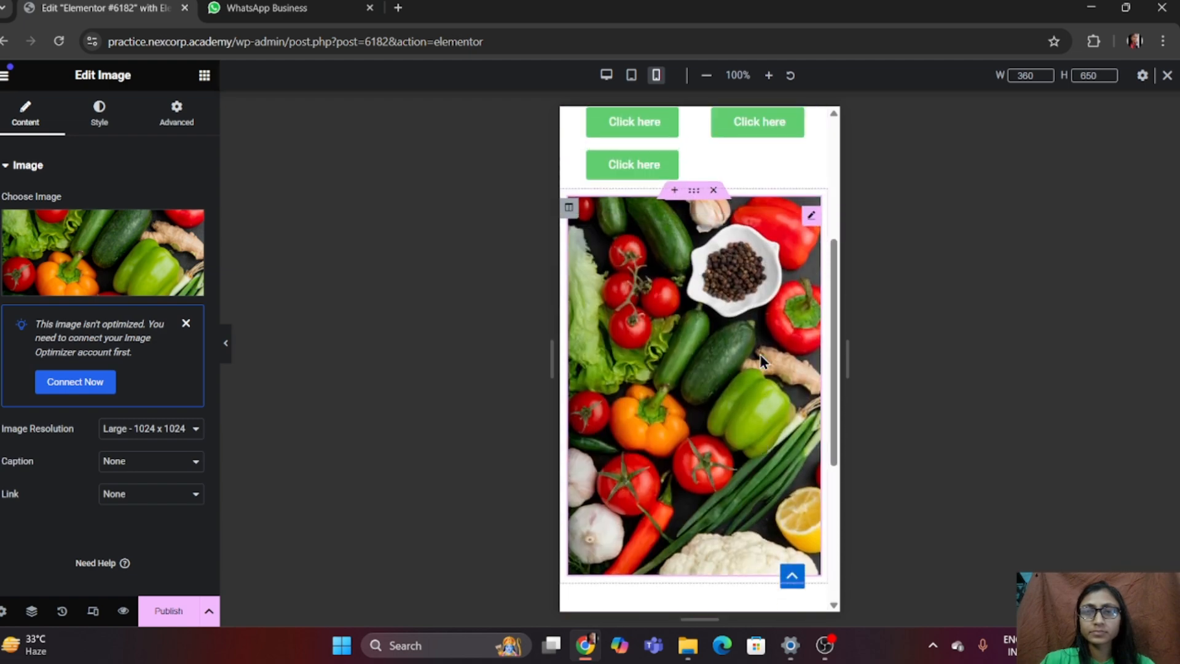
{"action": "scroll", "coordinate": [760, 361], "scroll_direction": "up", "scroll_amount": 1}
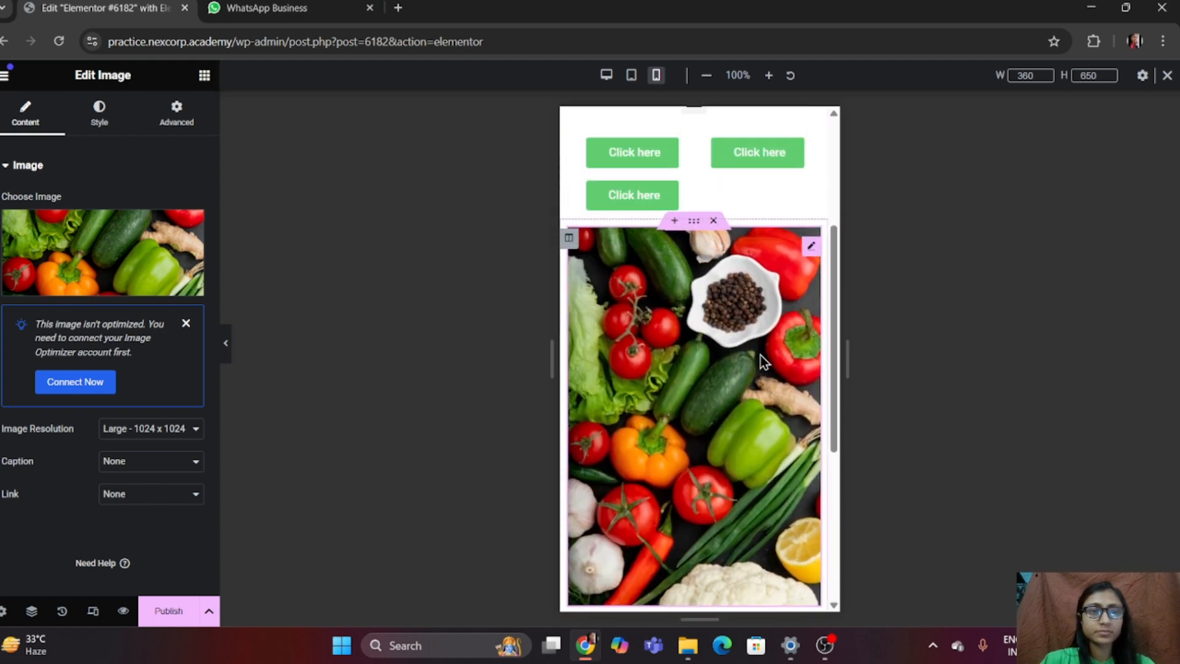
{"action": "scroll", "coordinate": [761, 355], "scroll_direction": "down", "scroll_amount": 5}
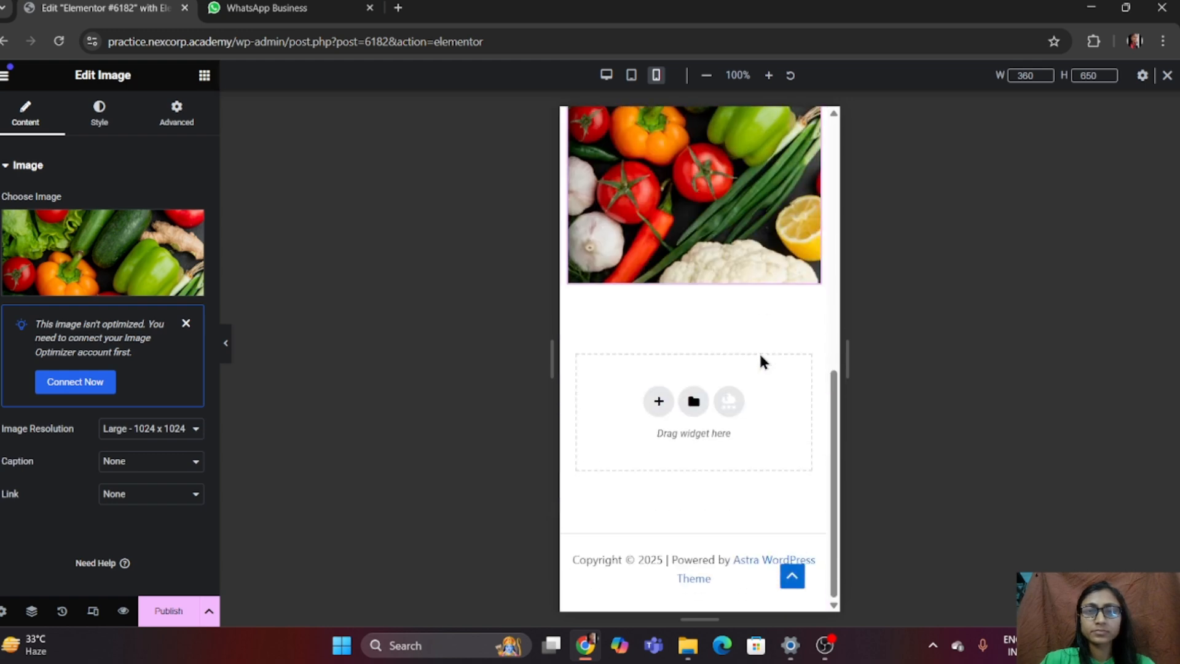
{"action": "scroll", "coordinate": [759, 354], "scroll_direction": "up", "scroll_amount": 4}
{"action": "scroll", "coordinate": [760, 353], "scroll_direction": "up", "scroll_amount": 5}
{"action": "scroll", "coordinate": [757, 355], "scroll_direction": "down", "scroll_amount": 8}
{"action": "left_click", "coordinate": [658, 403]}
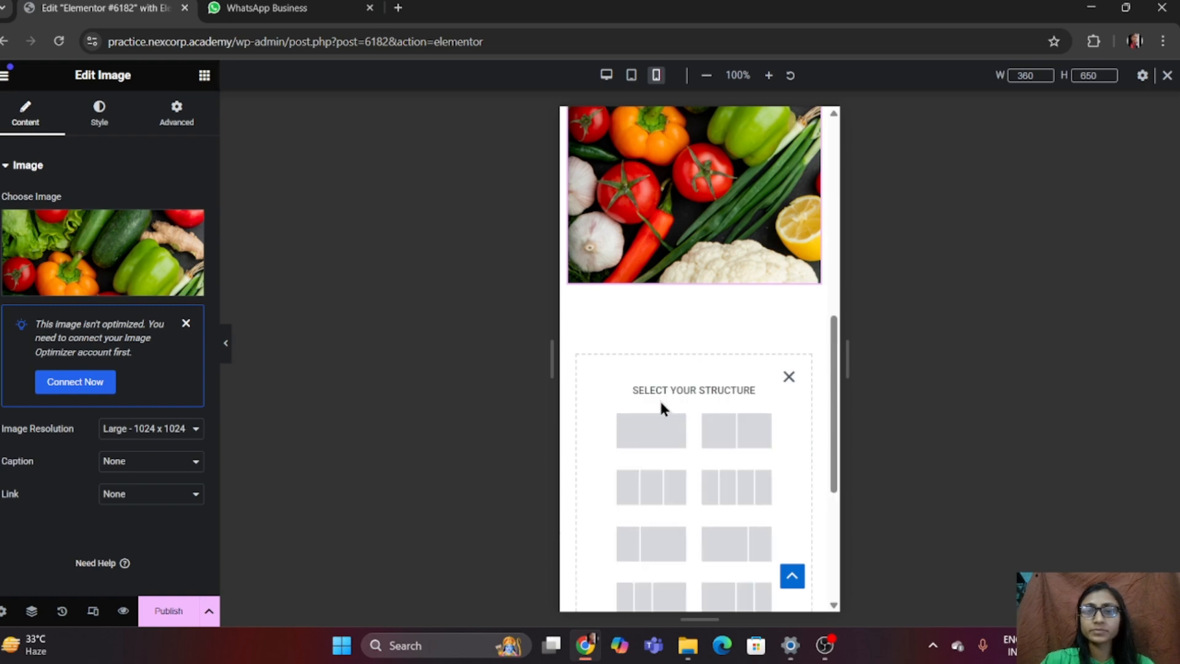
{"action": "scroll", "coordinate": [674, 489], "scroll_direction": "down", "scroll_amount": 3}
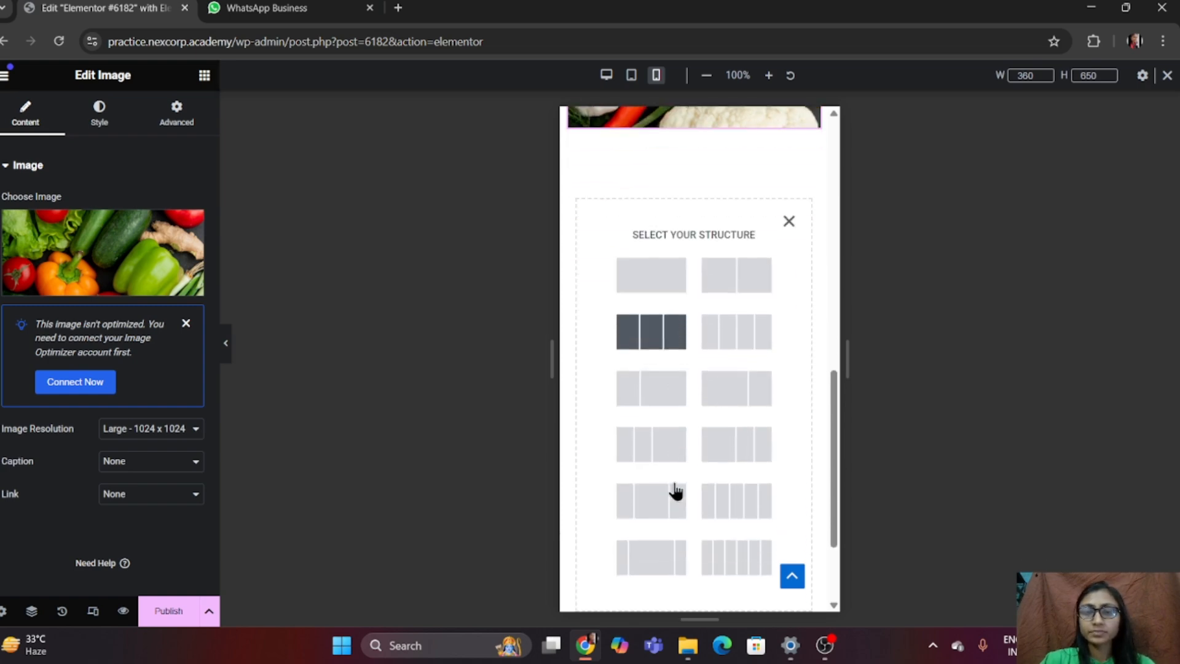
{"action": "left_click", "coordinate": [653, 400]}
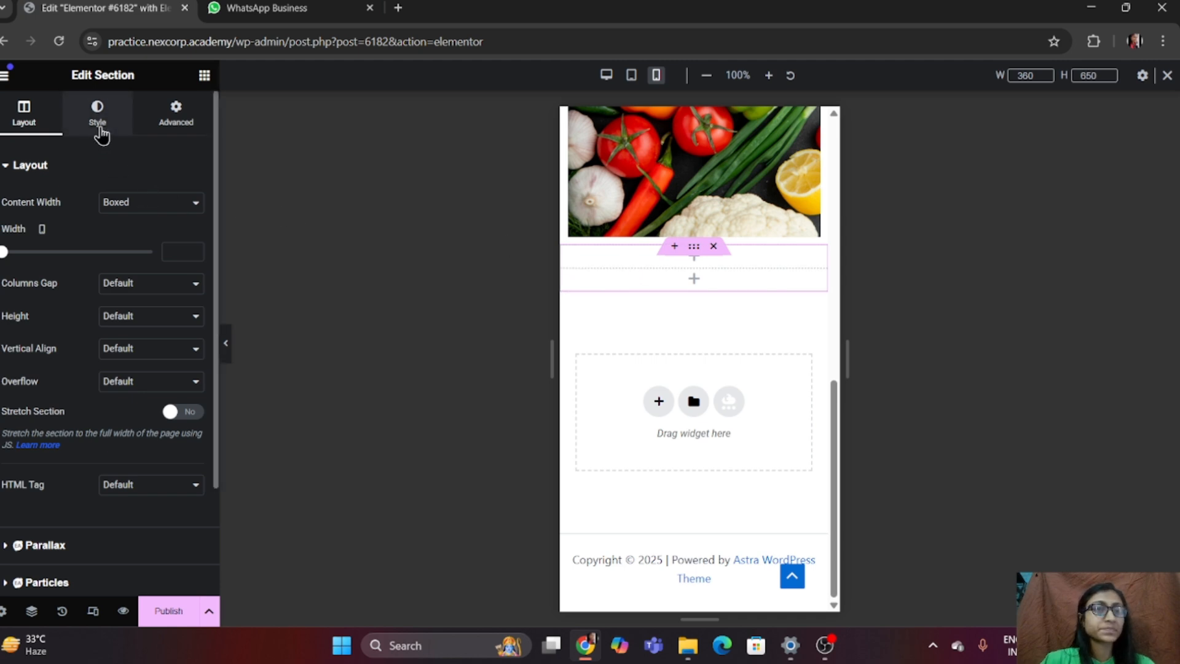
{"action": "left_click", "coordinate": [176, 116]}
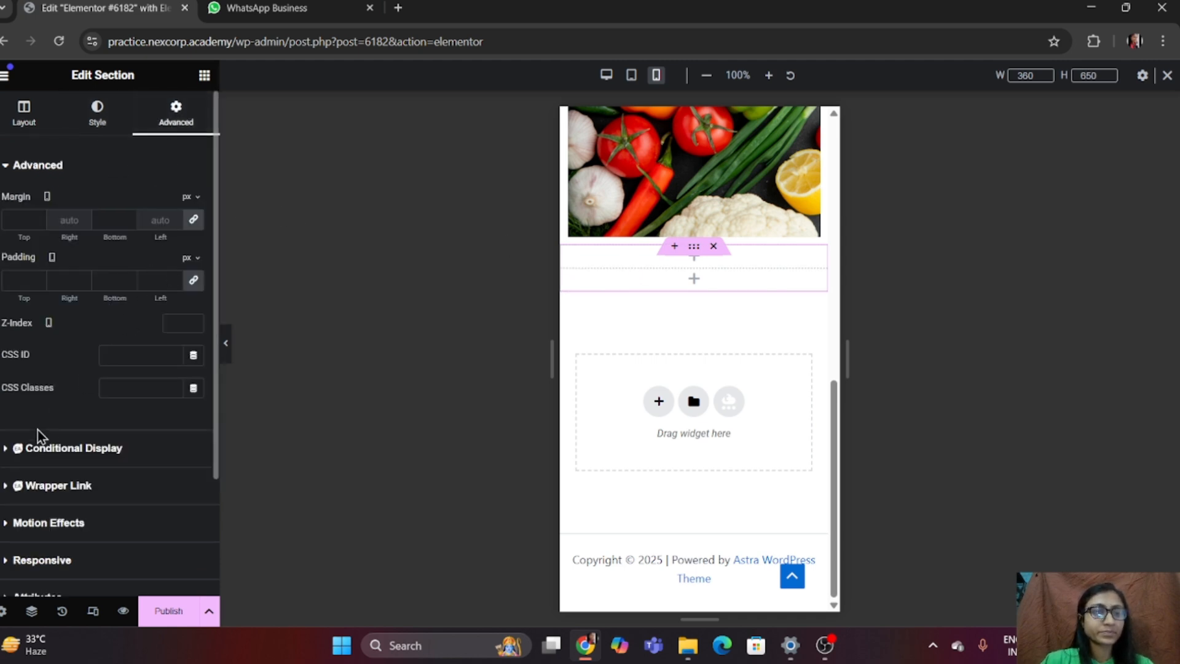
- Place a Heading widget in the new section's first column and a Text Editor widget in its second column
{"action": "left_click", "coordinate": [204, 75]}
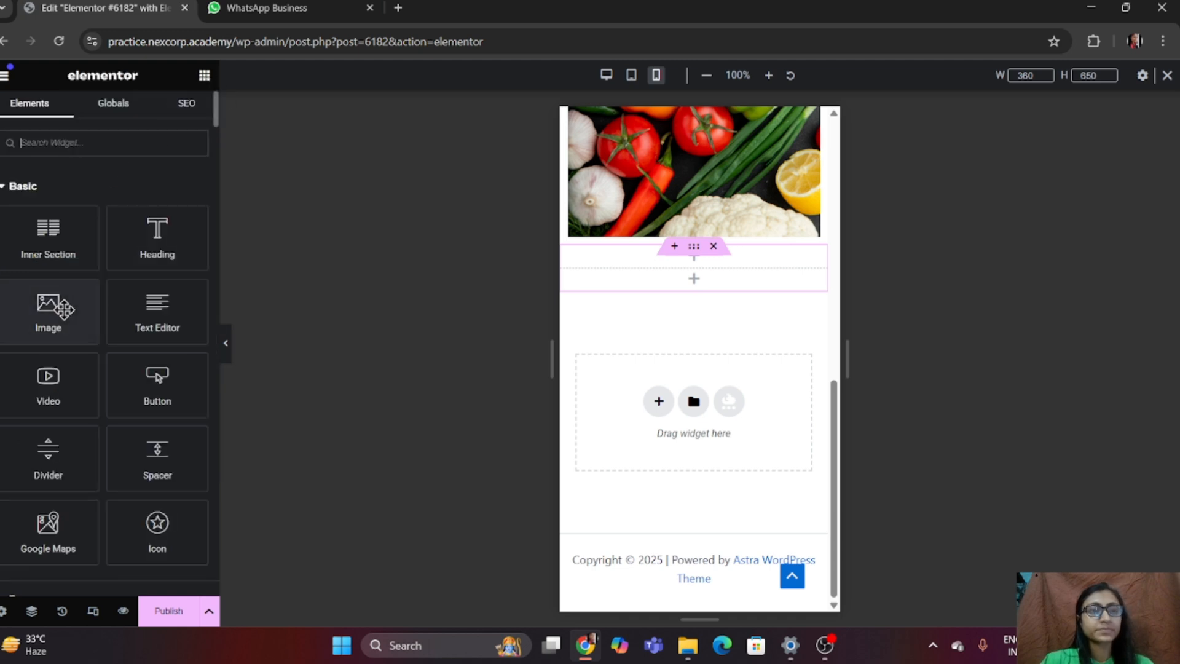
{"action": "left_click_drag", "start_coordinate": [161, 239], "coordinate": [635, 266]}
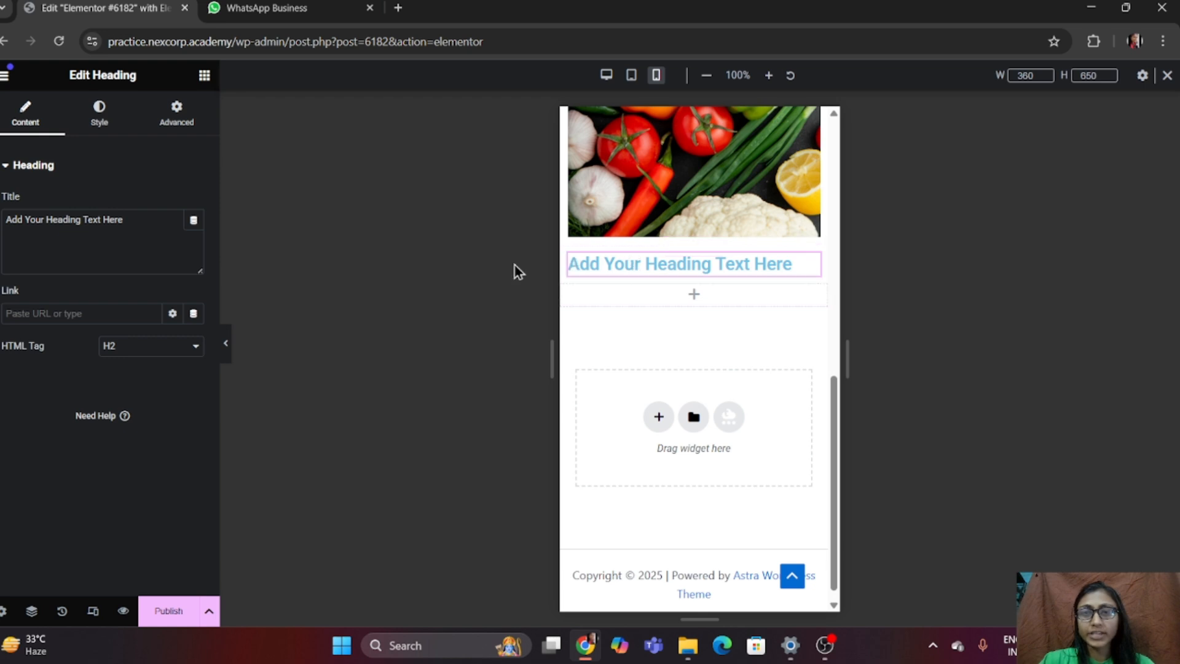
{"action": "left_click", "coordinate": [202, 77]}
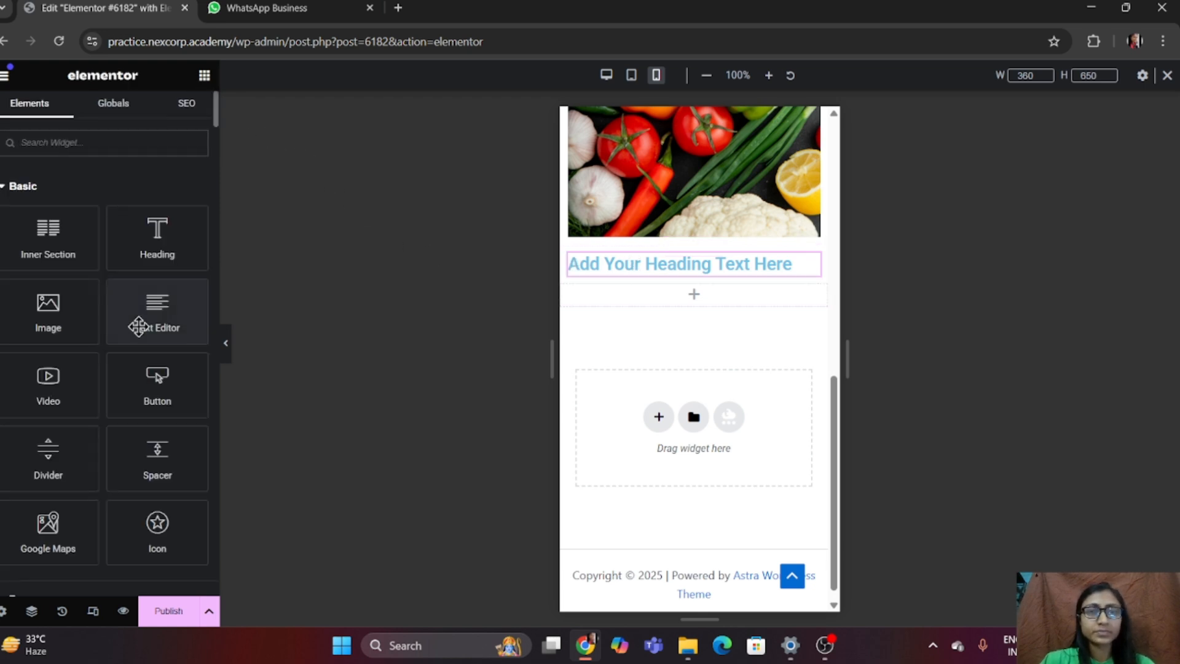
{"action": "left_click_drag", "start_coordinate": [139, 326], "coordinate": [650, 296]}
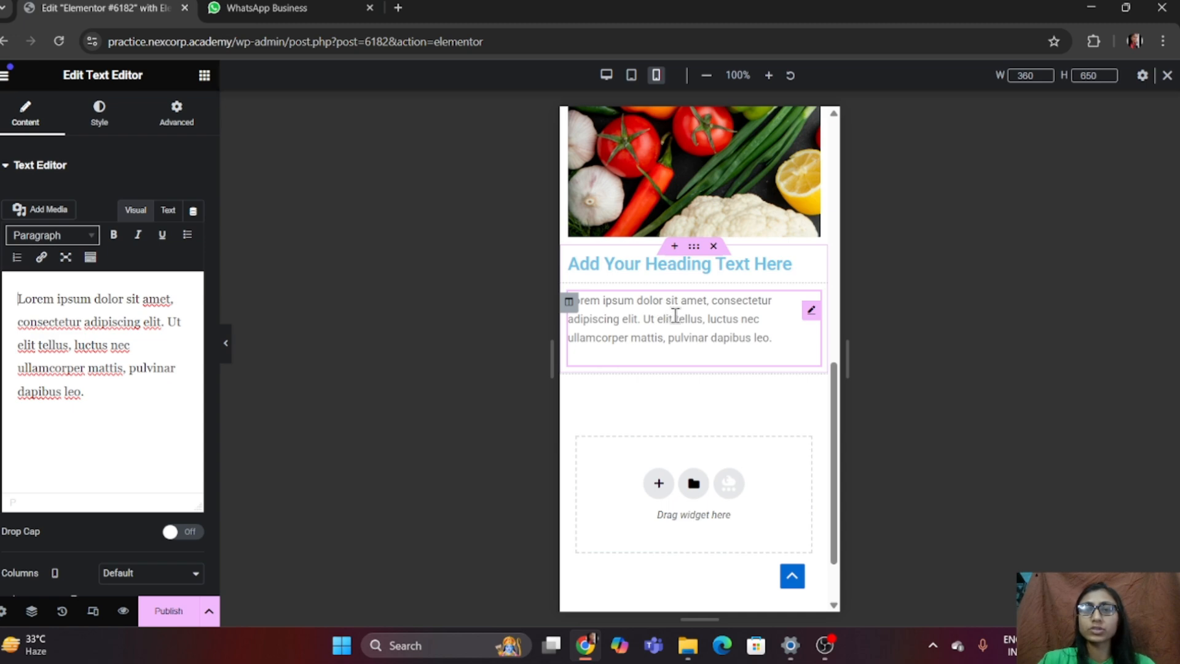
- Add a Reviews widget in a new single-column section below the heading and text
{"action": "scroll", "coordinate": [689, 362], "scroll_direction": "up", "scroll_amount": 8}
{"action": "scroll", "coordinate": [689, 360], "scroll_direction": "down", "scroll_amount": 9}
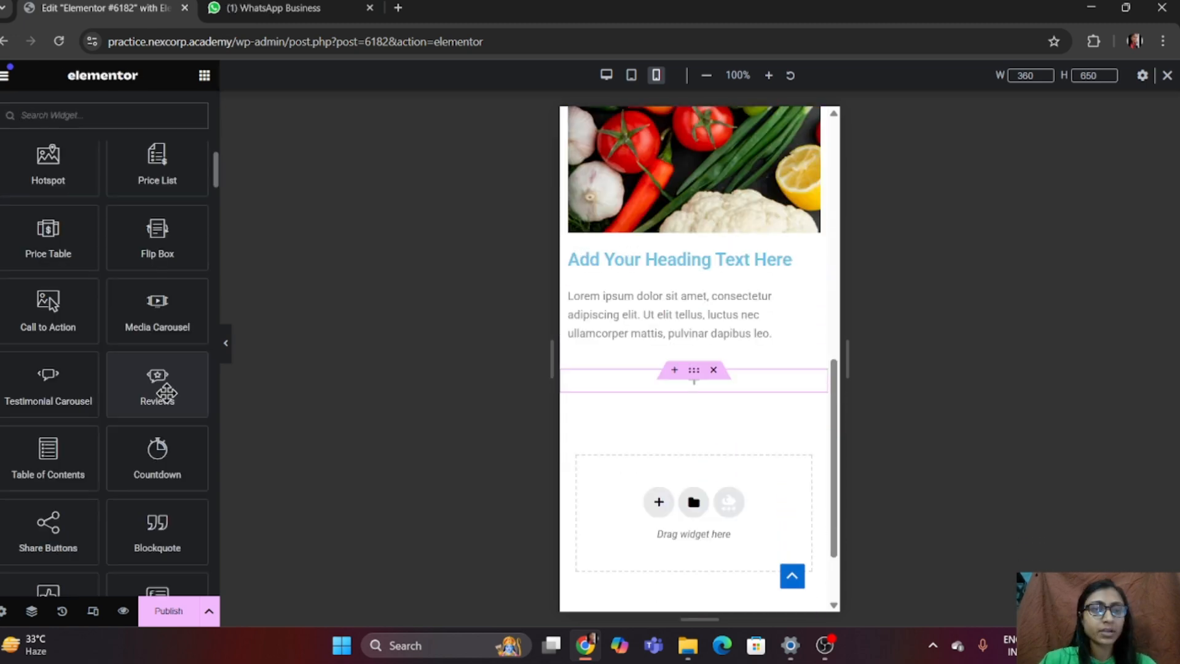
{"action": "left_click_drag", "start_coordinate": [166, 392], "coordinate": [688, 395]}
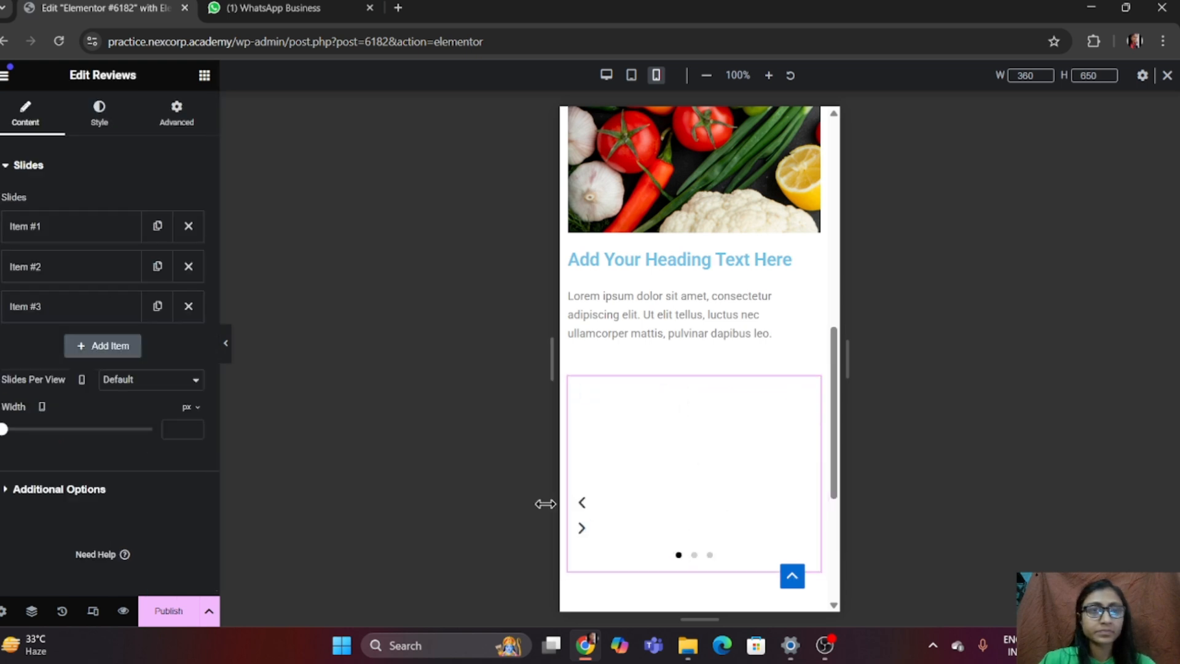
- Set the first review slide's image to owp-people-2.jpg from the media library
{"action": "left_click", "coordinate": [82, 233]}
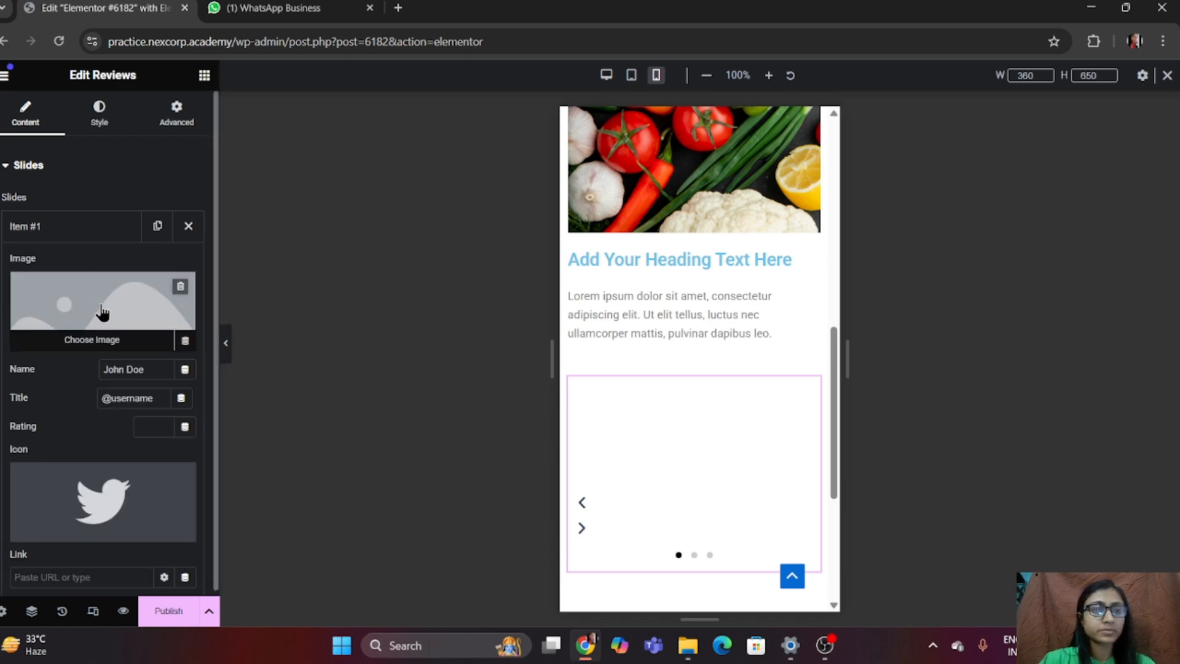
{"action": "left_click", "coordinate": [114, 330]}
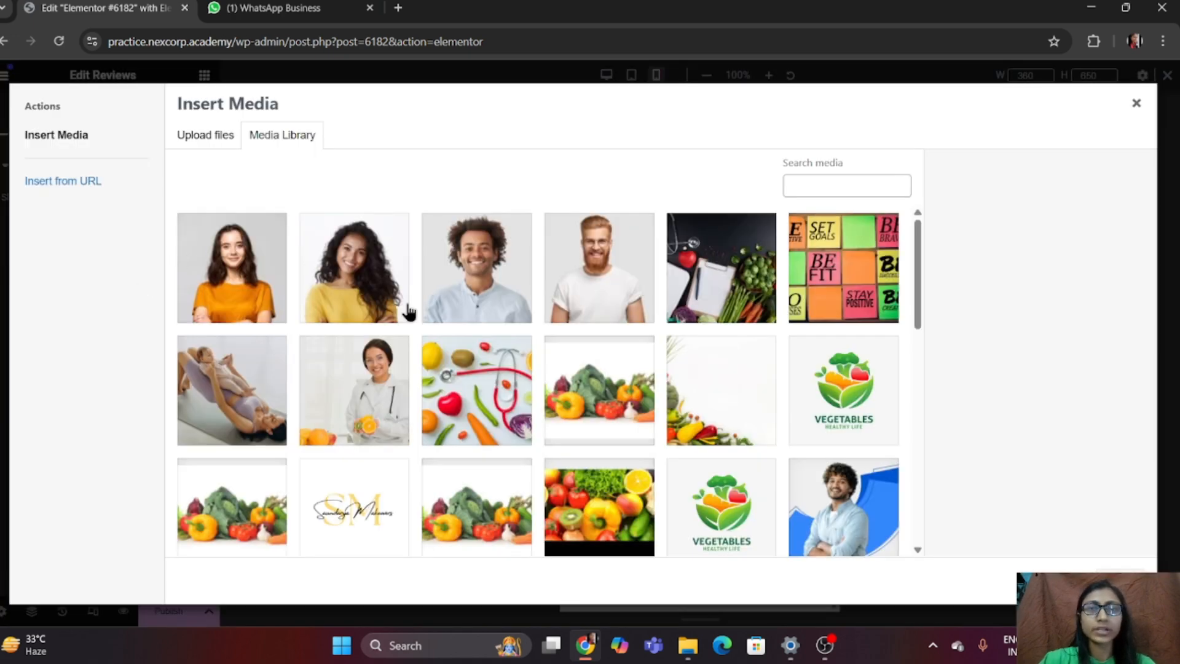
{"action": "left_click", "coordinate": [591, 299]}
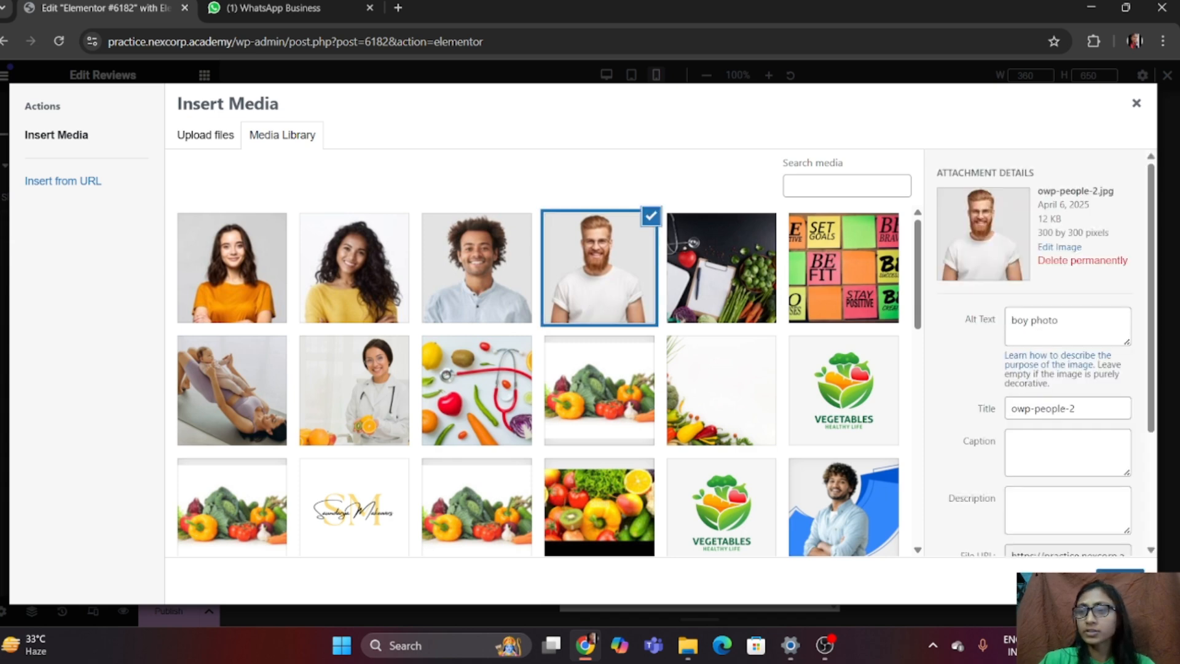
{"action": "left_click", "coordinate": [1115, 582]}
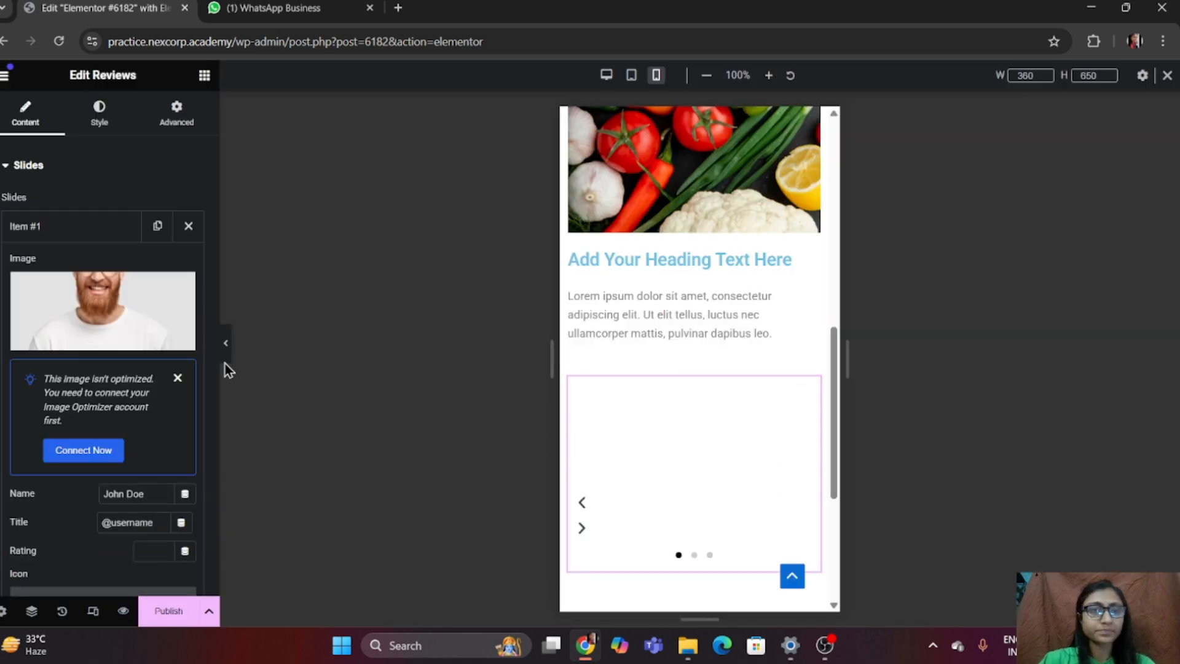
- Set the Reviews widget's mobile width to 175 px and check the carousel on the page
{"action": "scroll", "coordinate": [34, 266], "scroll_direction": "down", "scroll_amount": 4}
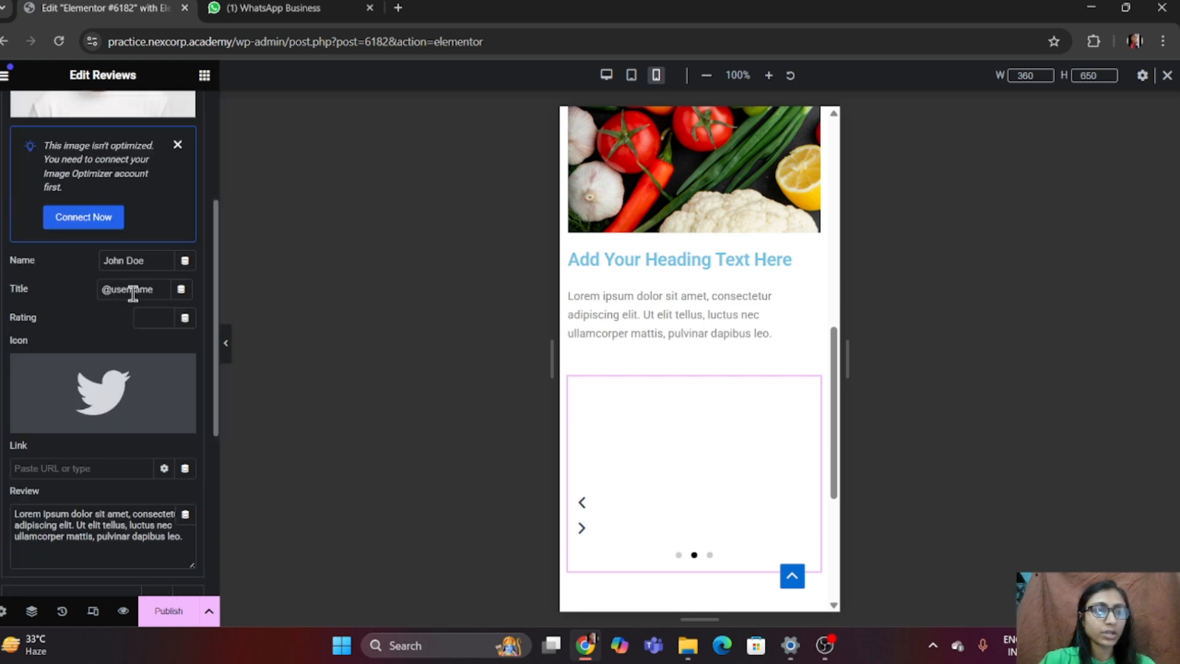
{"action": "scroll", "coordinate": [123, 361], "scroll_direction": "down", "scroll_amount": 6}
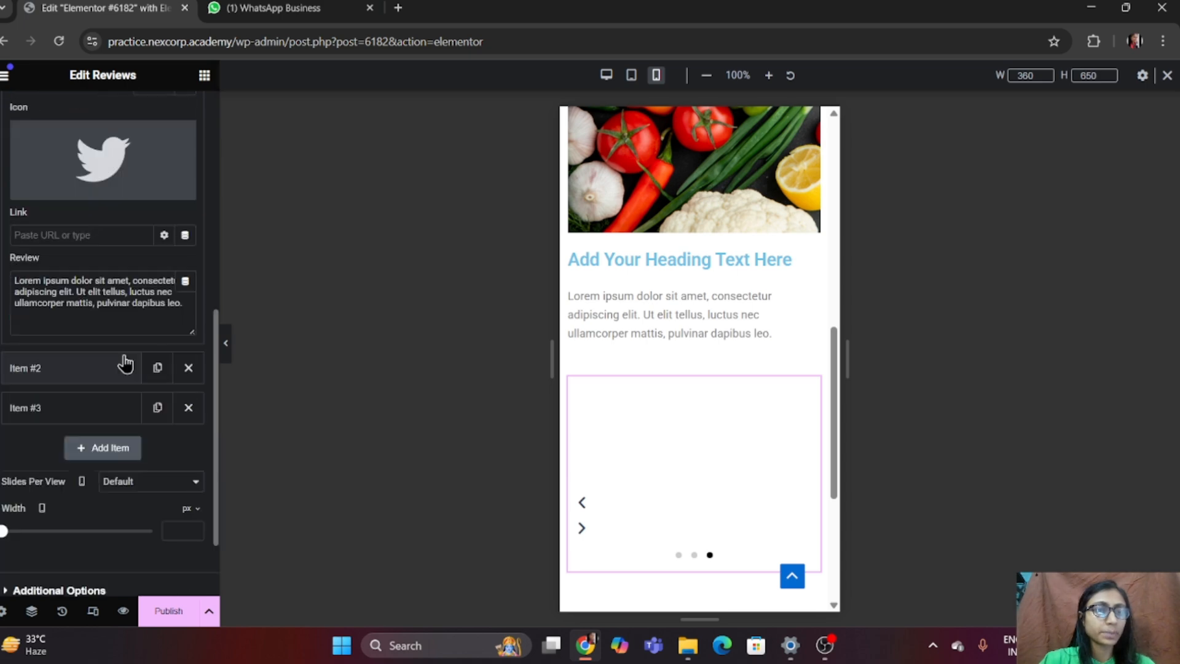
{"action": "left_click_drag", "start_coordinate": [9, 430], "coordinate": [14, 427]}
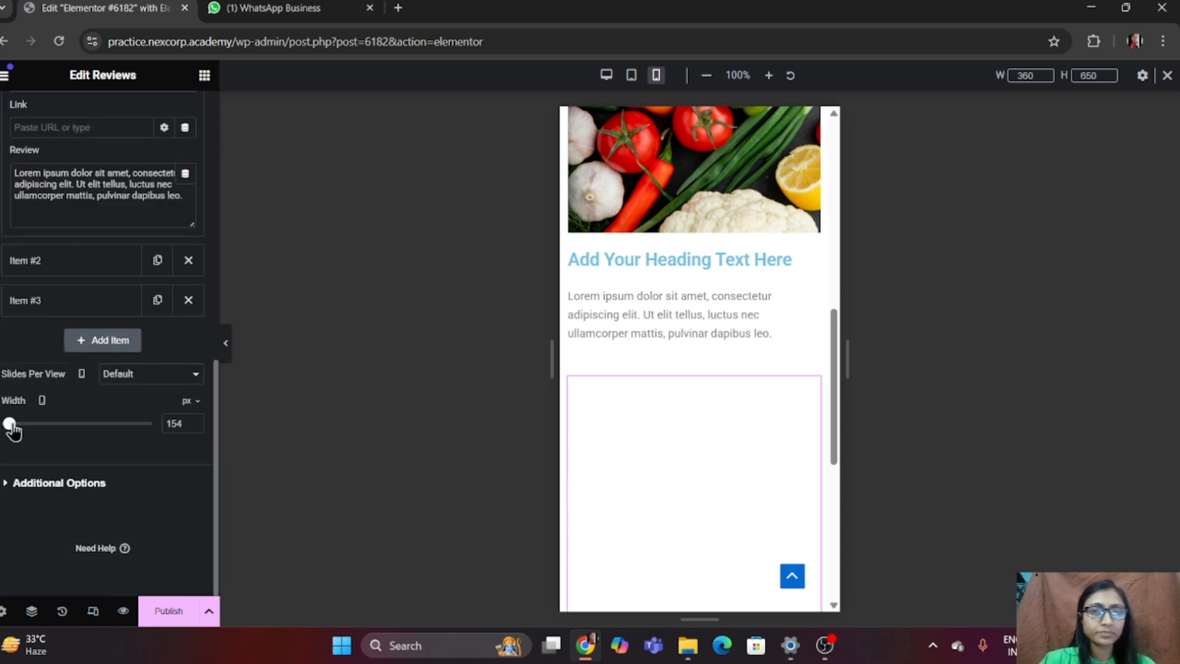
{"action": "left_click_drag", "start_coordinate": [11, 424], "coordinate": [15, 424]}
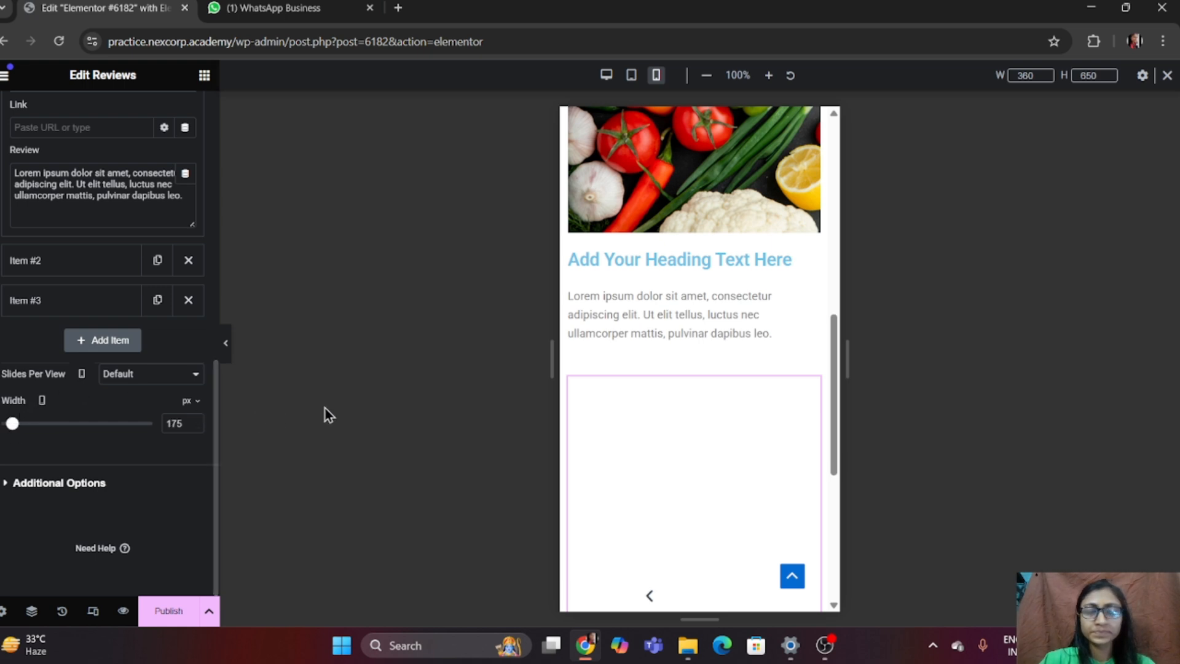
{"action": "scroll", "coordinate": [668, 441], "scroll_direction": "down", "scroll_amount": 5}
{"action": "scroll", "coordinate": [669, 441], "scroll_direction": "up", "scroll_amount": 3}
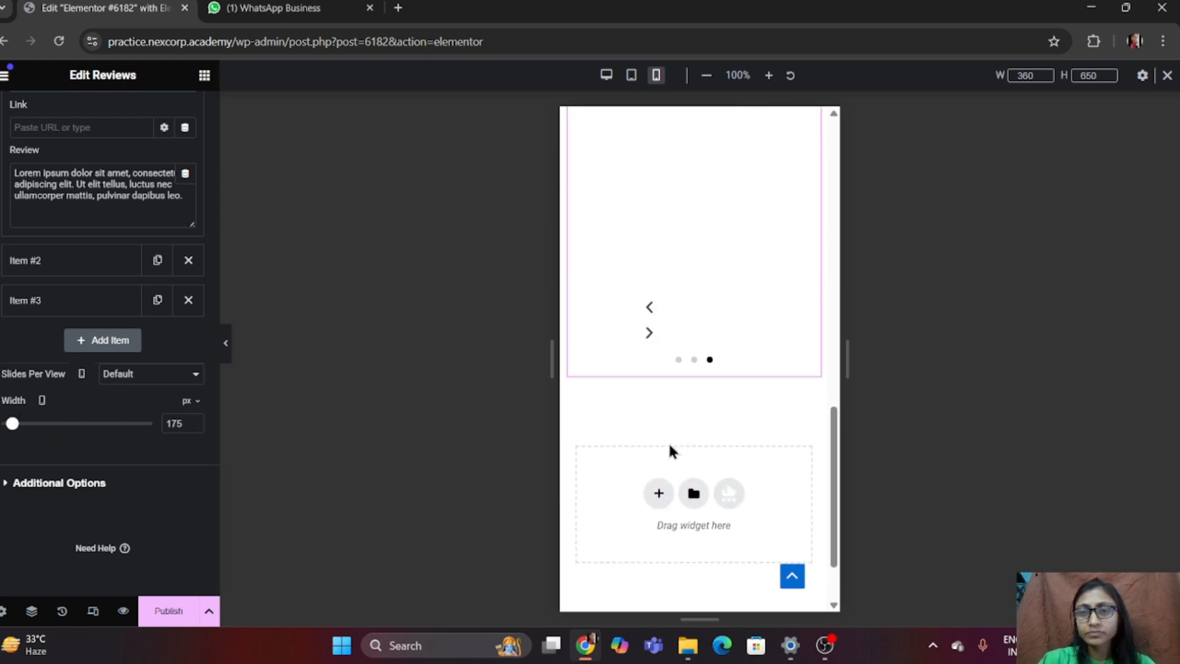
- Turn on Lazyload in the Reviews widget's additional options
{"action": "left_click", "coordinate": [59, 482]}
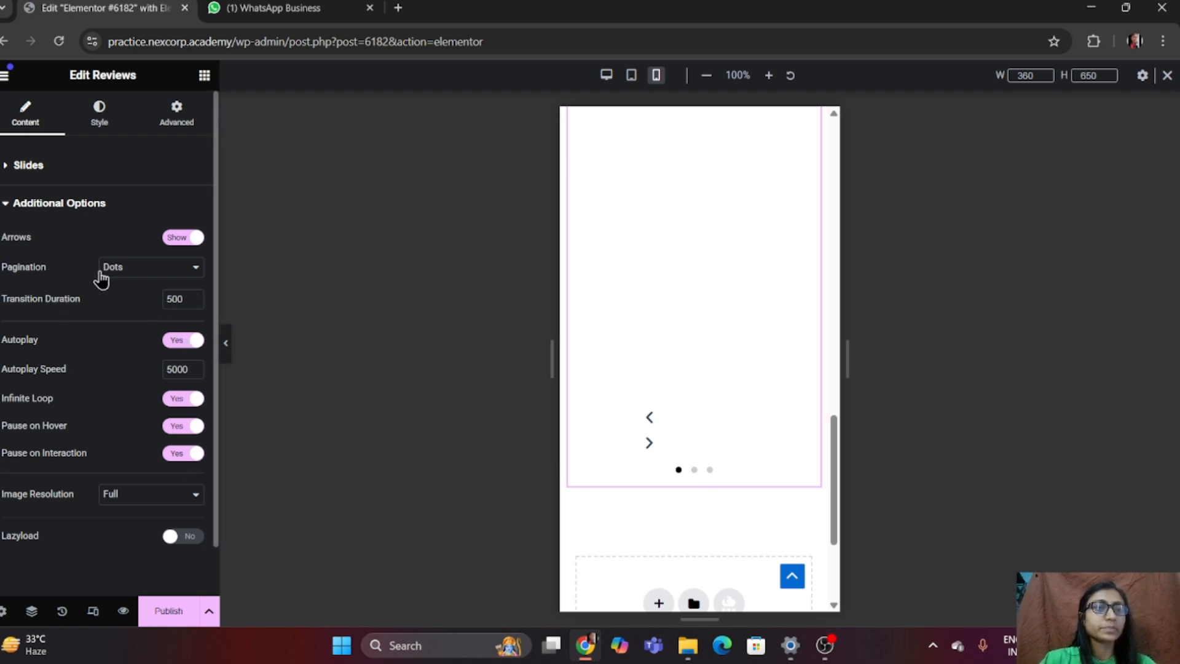
{"action": "scroll", "coordinate": [91, 476], "scroll_direction": "down", "scroll_amount": 2}
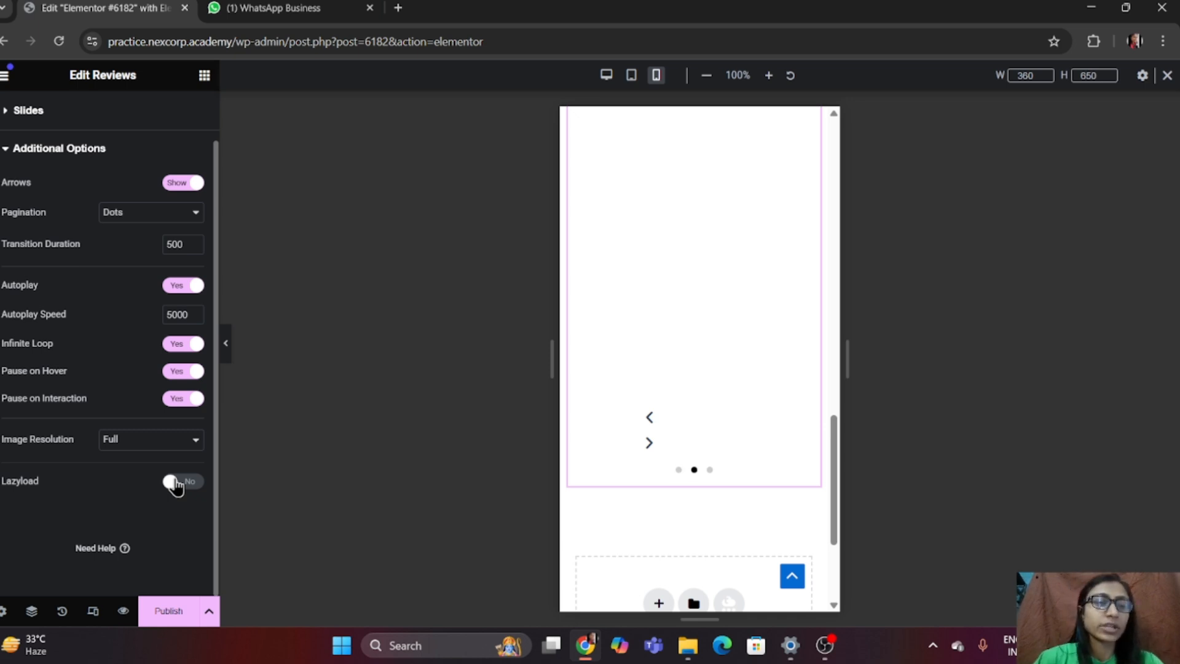
{"action": "left_click", "coordinate": [176, 485]}
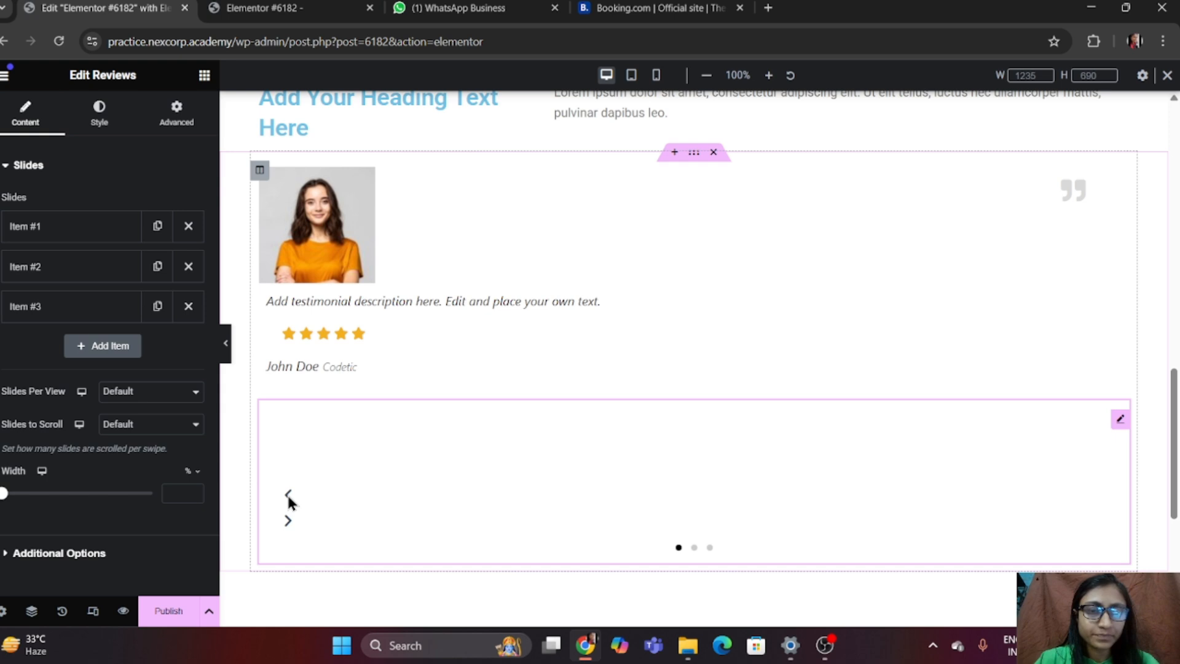
- Go back one slide in the reviews carousel and examine the page layout in mobile view
{"action": "left_click", "coordinate": [289, 495]}
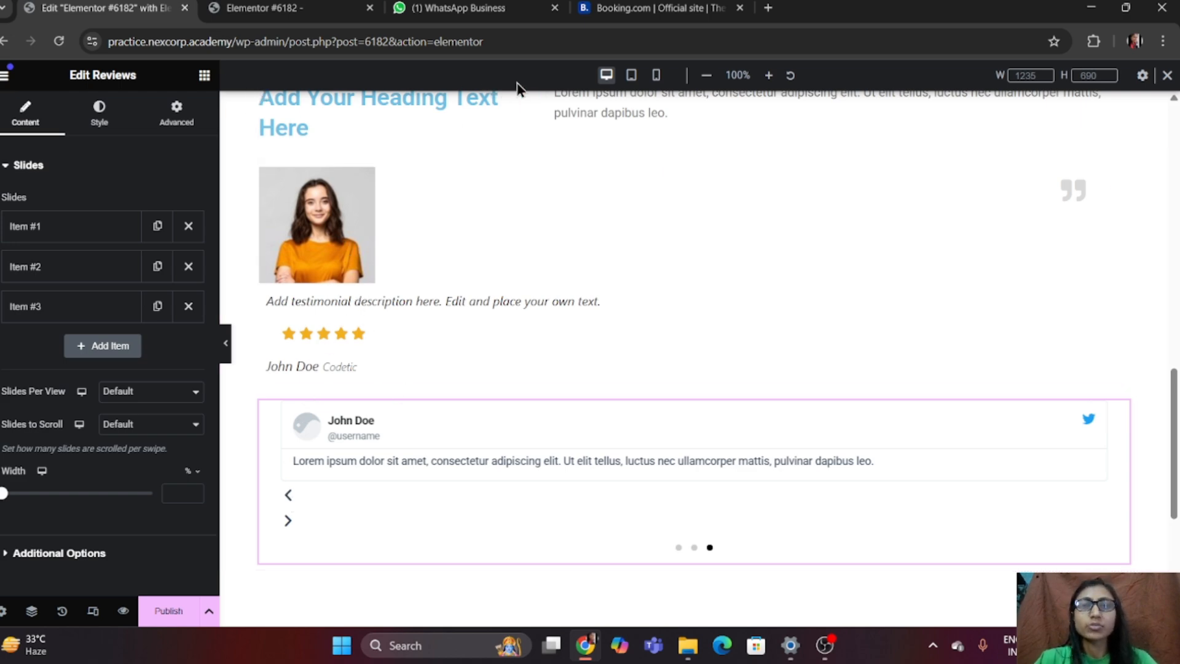
{"action": "left_click", "coordinate": [656, 75]}
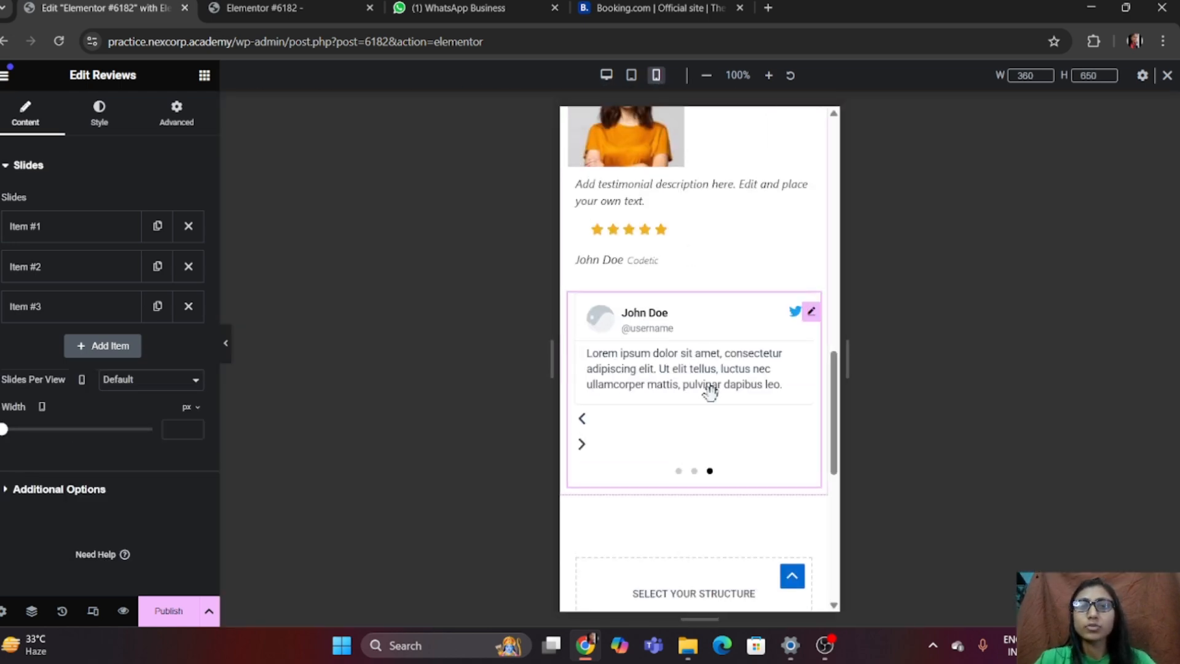
{"action": "scroll", "coordinate": [710, 392], "scroll_direction": "up", "scroll_amount": 10}
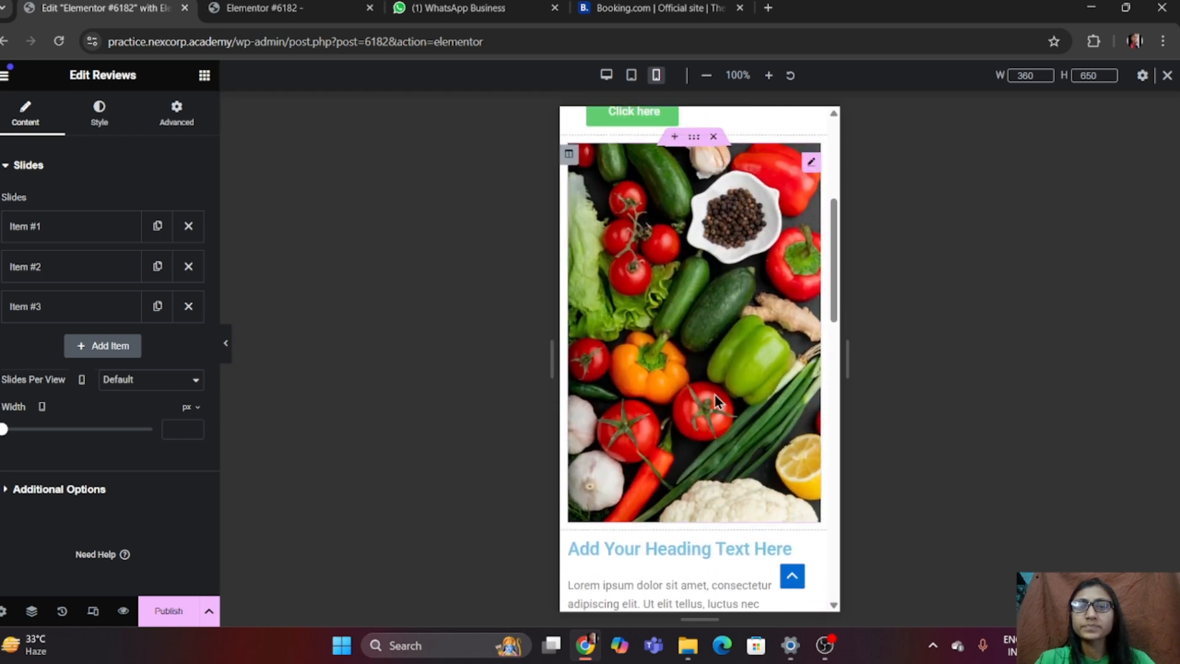
{"action": "scroll", "coordinate": [716, 400], "scroll_direction": "up", "scroll_amount": 4}
{"action": "scroll", "coordinate": [716, 394], "scroll_direction": "down", "scroll_amount": 12}
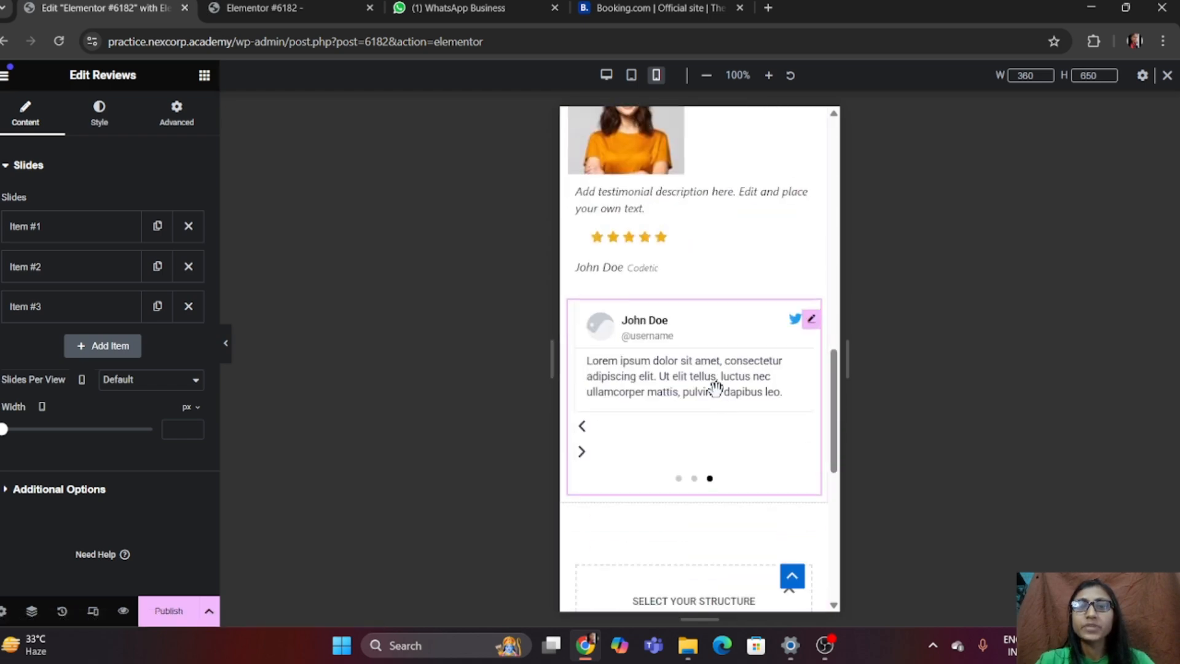
- Switch the preview to desktop view and examine the page layout down to the testimonial and reviews widgets
{"action": "scroll", "coordinate": [715, 389], "scroll_direction": "down", "scroll_amount": 5}
{"action": "scroll", "coordinate": [718, 397], "scroll_direction": "up", "scroll_amount": 10}
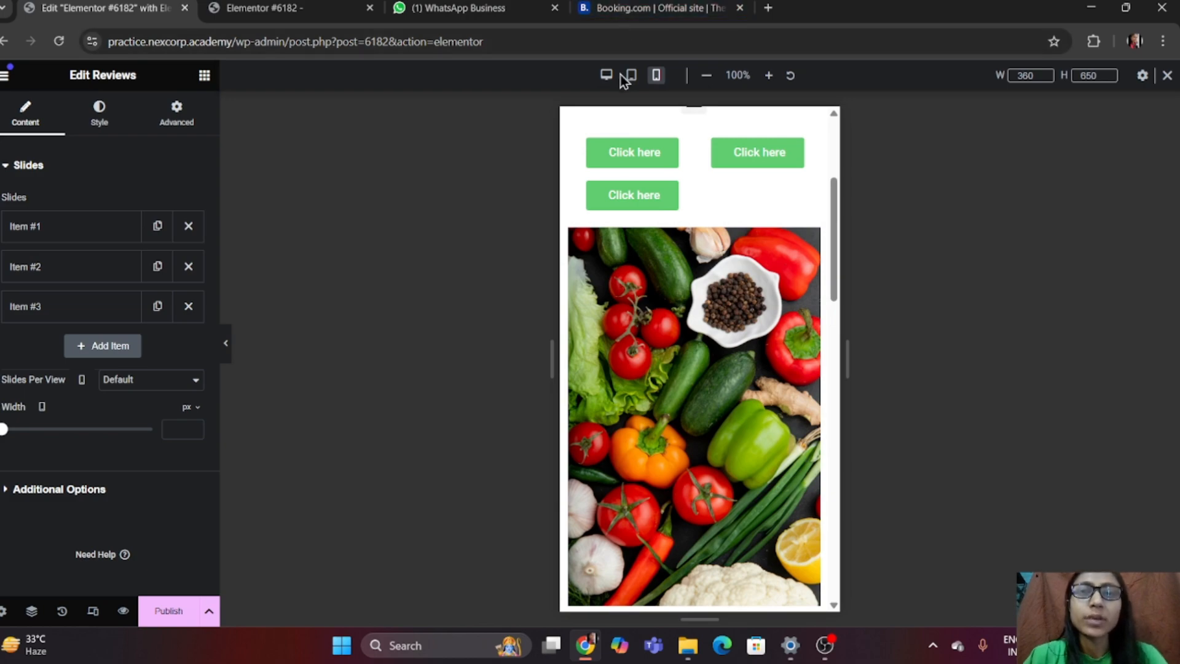
{"action": "left_click", "coordinate": [604, 78]}
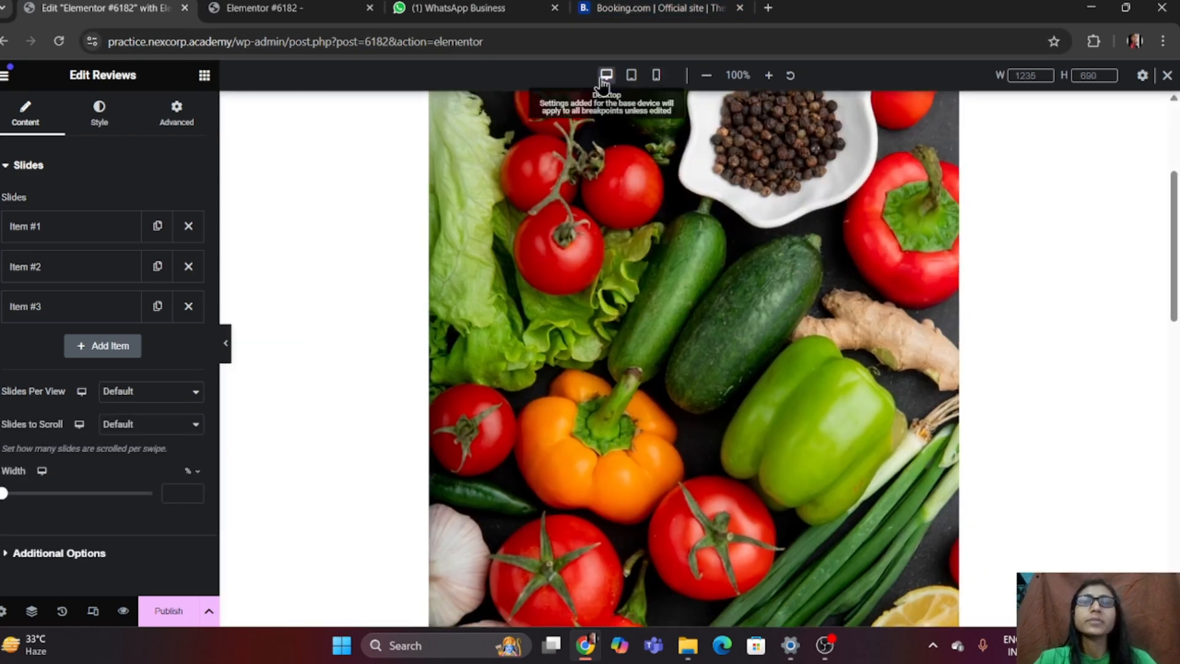
{"action": "scroll", "coordinate": [625, 219], "scroll_direction": "up", "scroll_amount": 4}
{"action": "scroll", "coordinate": [625, 212], "scroll_direction": "down", "scroll_amount": 11}
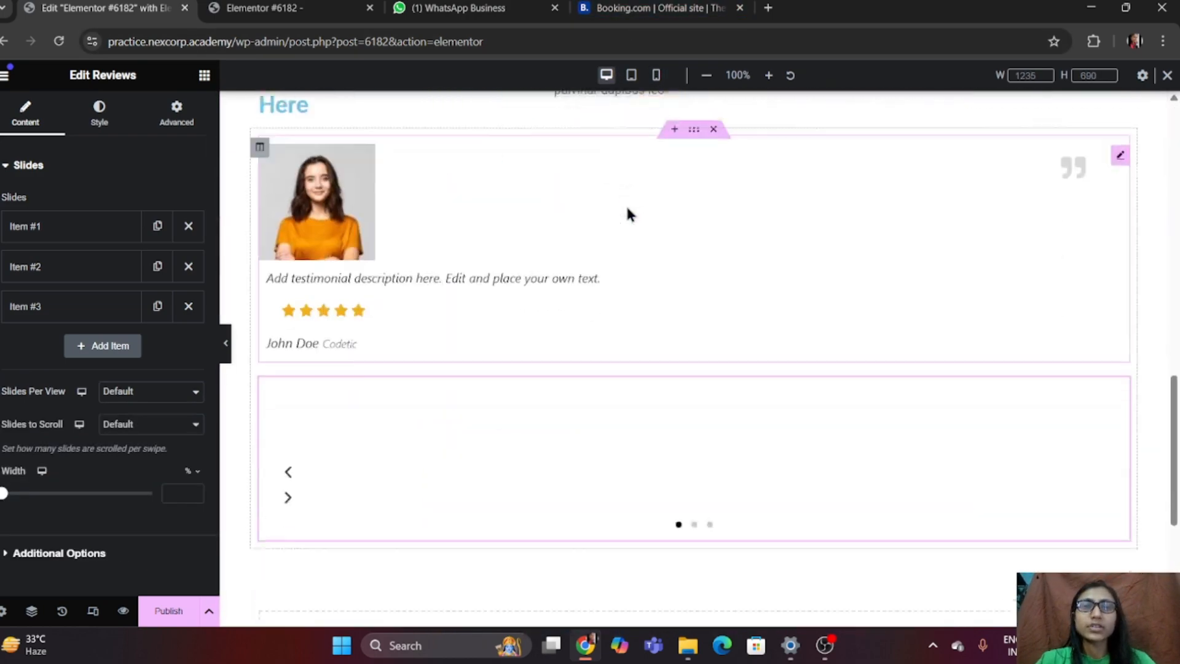
- Return the preview to mobile portrait and examine the logo, menu, buttons, vegetable image, heading, text and testimonial, selecting the vegetable image
{"action": "left_click", "coordinate": [655, 76]}
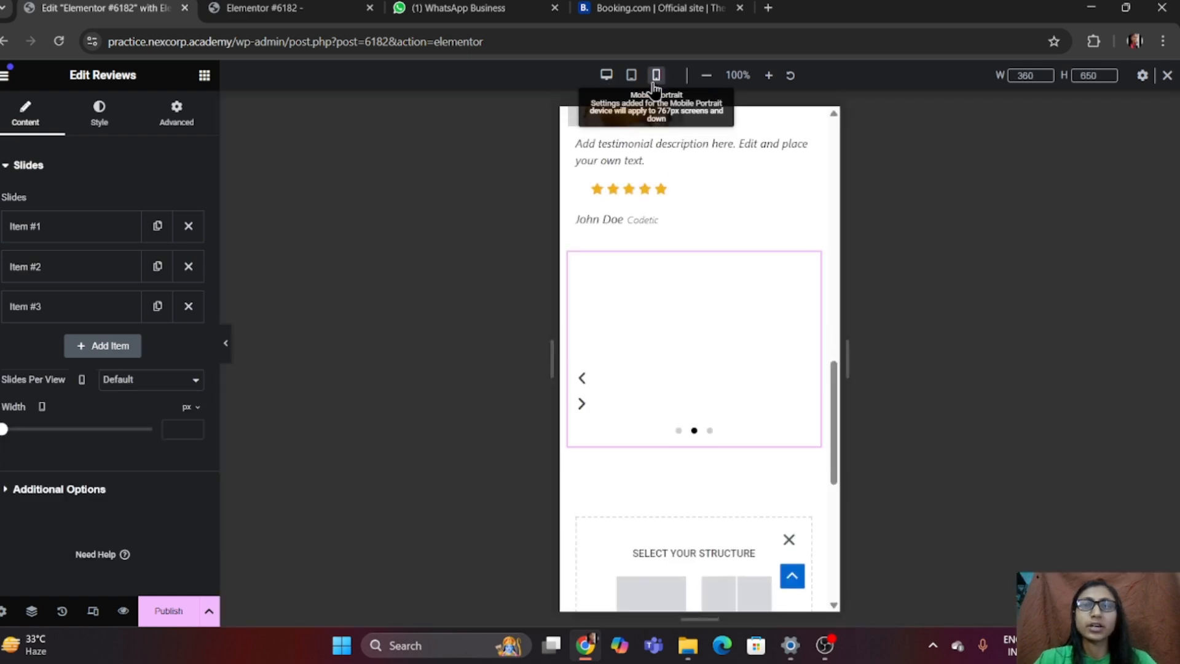
{"action": "scroll", "coordinate": [632, 274], "scroll_direction": "up", "scroll_amount": 10}
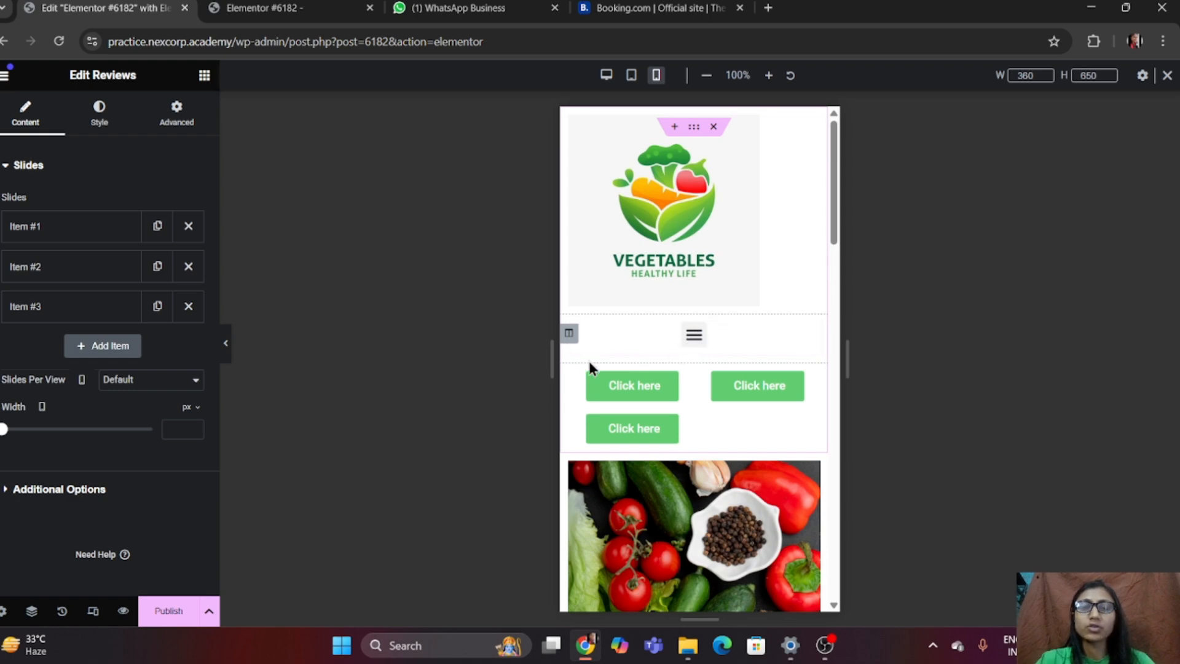
{"action": "scroll", "coordinate": [682, 350], "scroll_direction": "down", "scroll_amount": 3}
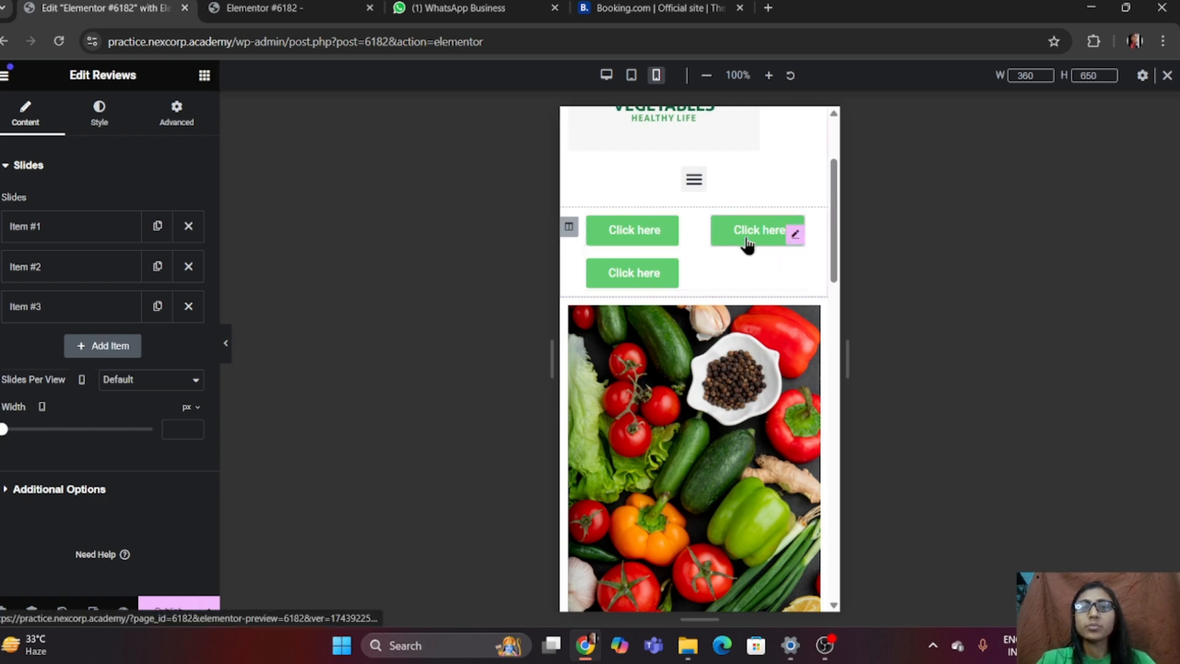
{"action": "scroll", "coordinate": [700, 289], "scroll_direction": "down", "scroll_amount": 4}
{"action": "scroll", "coordinate": [701, 303], "scroll_direction": "down", "scroll_amount": 1}
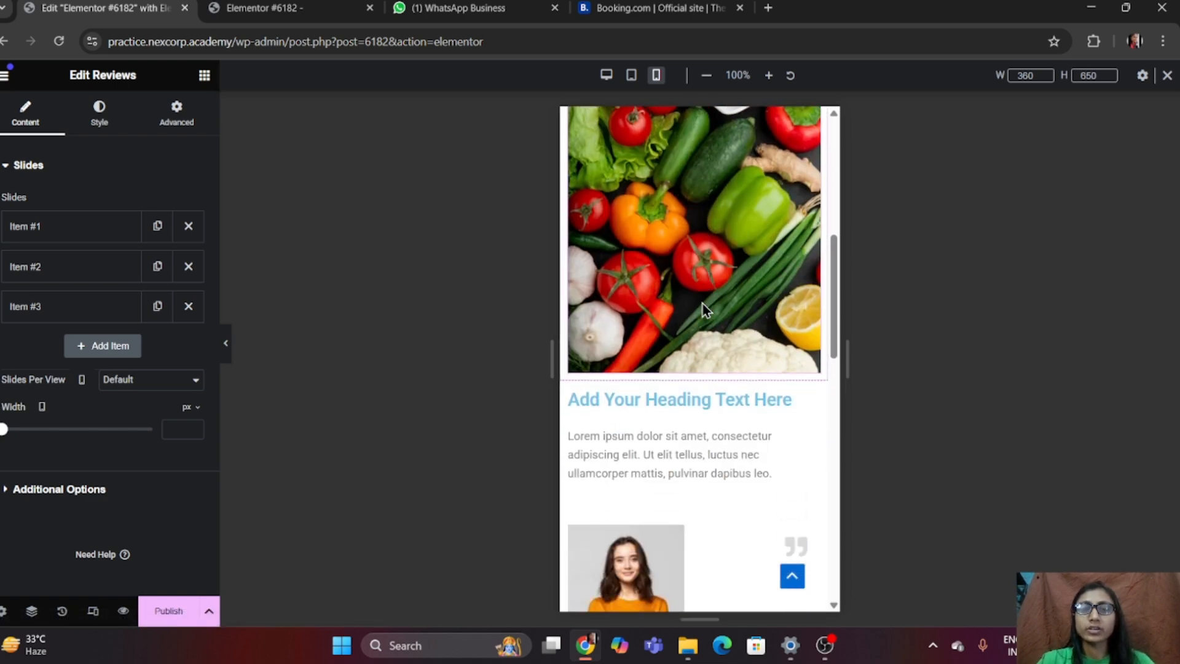
{"action": "left_click", "coordinate": [706, 301]}
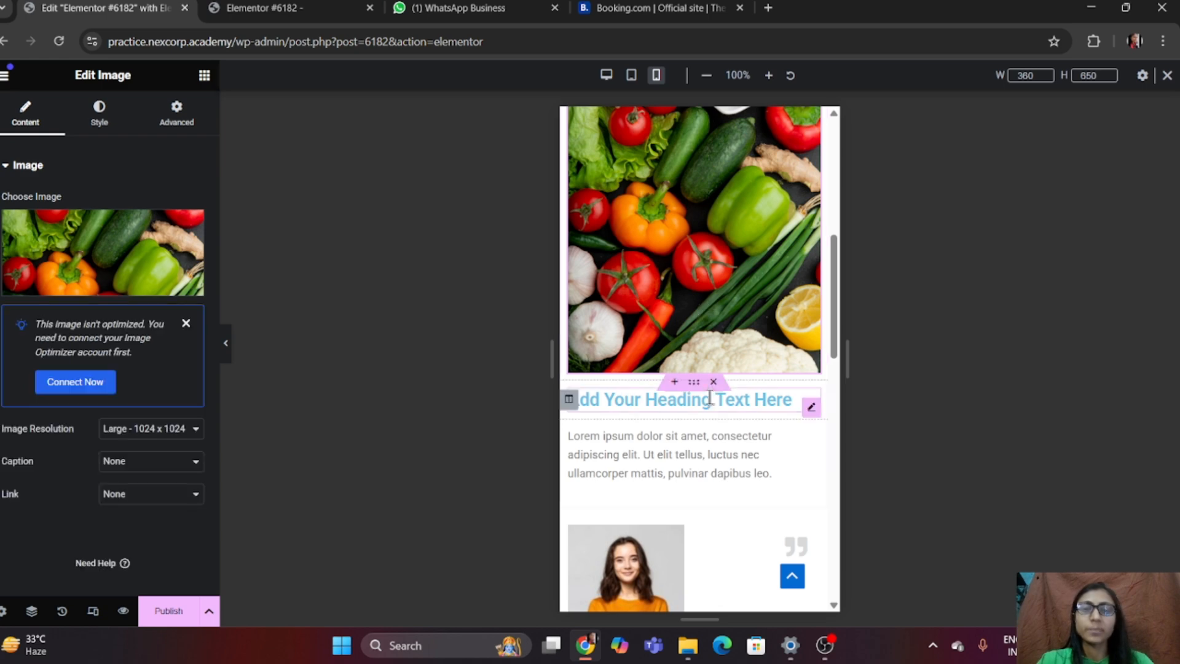
{"action": "scroll", "coordinate": [707, 400], "scroll_direction": "down", "scroll_amount": 3}
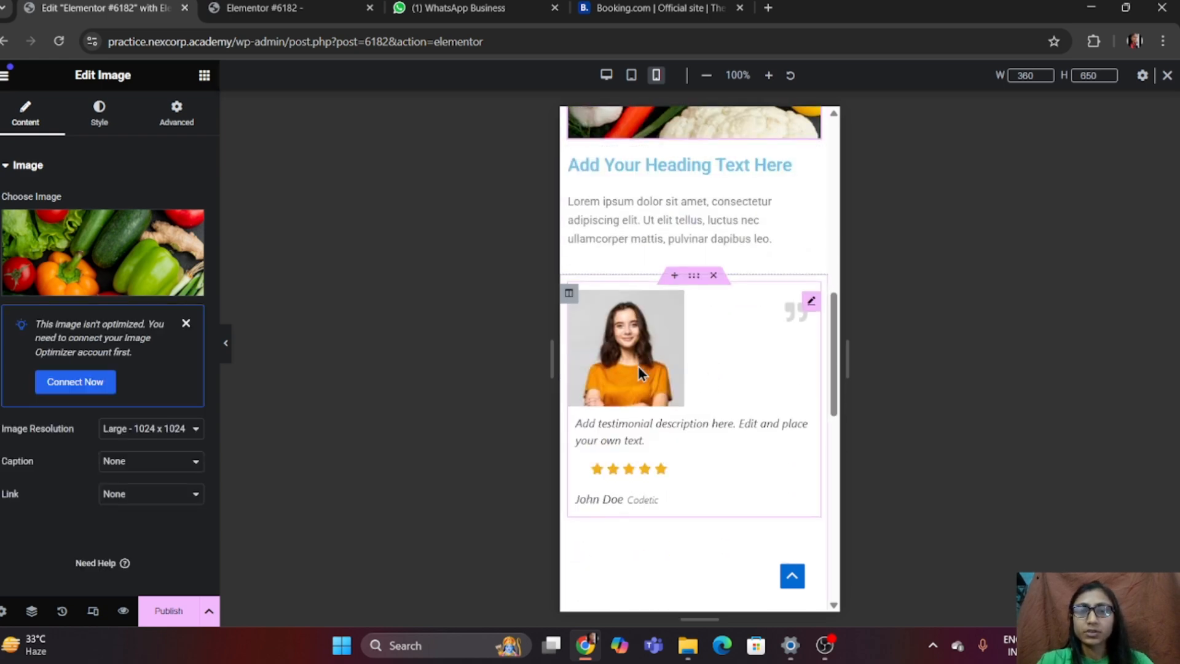
{"action": "scroll", "coordinate": [637, 368], "scroll_direction": "down", "scroll_amount": 10}
{"action": "scroll", "coordinate": [638, 371], "scroll_direction": "up", "scroll_amount": 15}
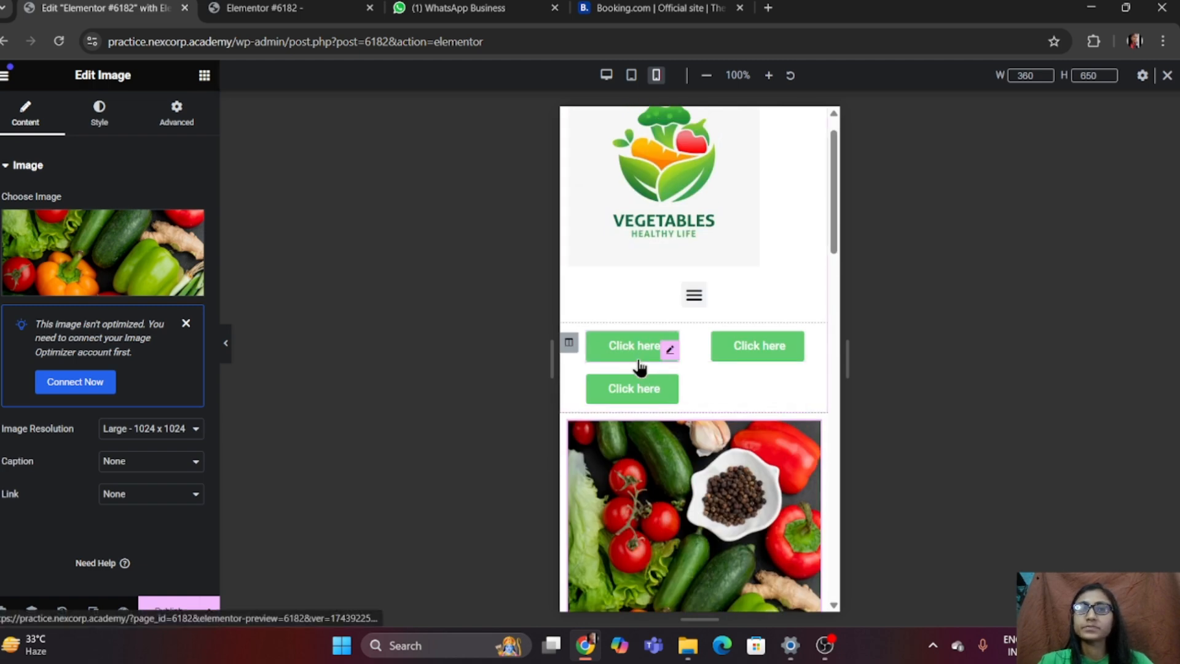
{"action": "scroll", "coordinate": [638, 366], "scroll_direction": "up", "scroll_amount": 1}
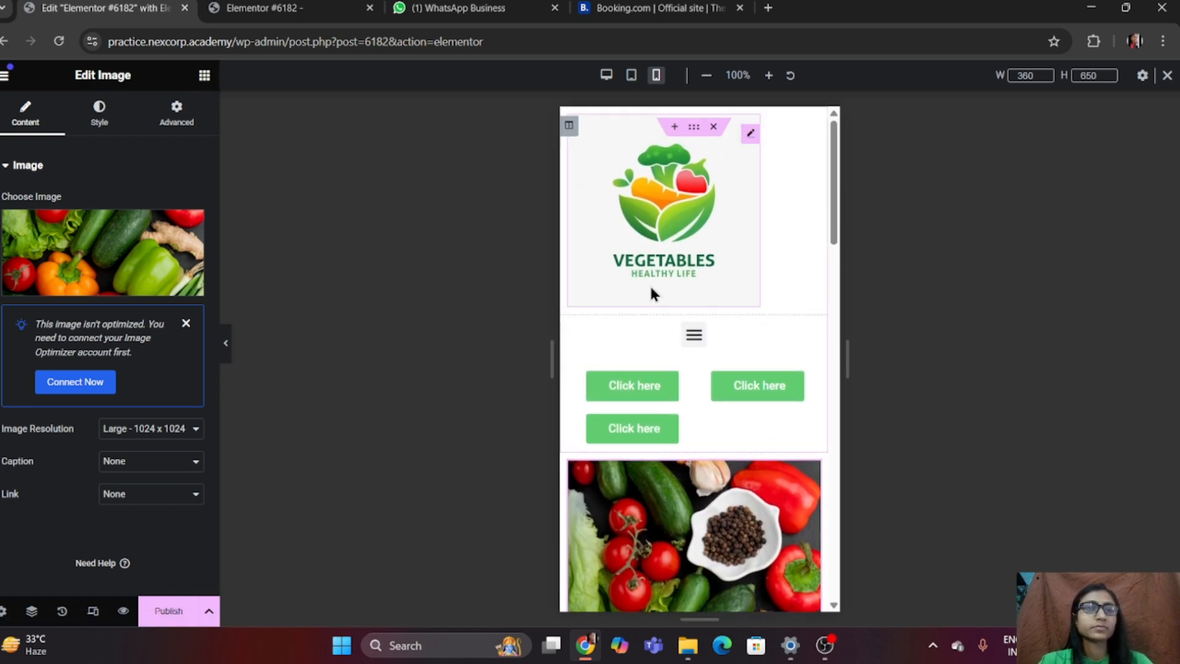
{"action": "scroll", "coordinate": [94, 354], "scroll_direction": "down", "scroll_amount": 1}
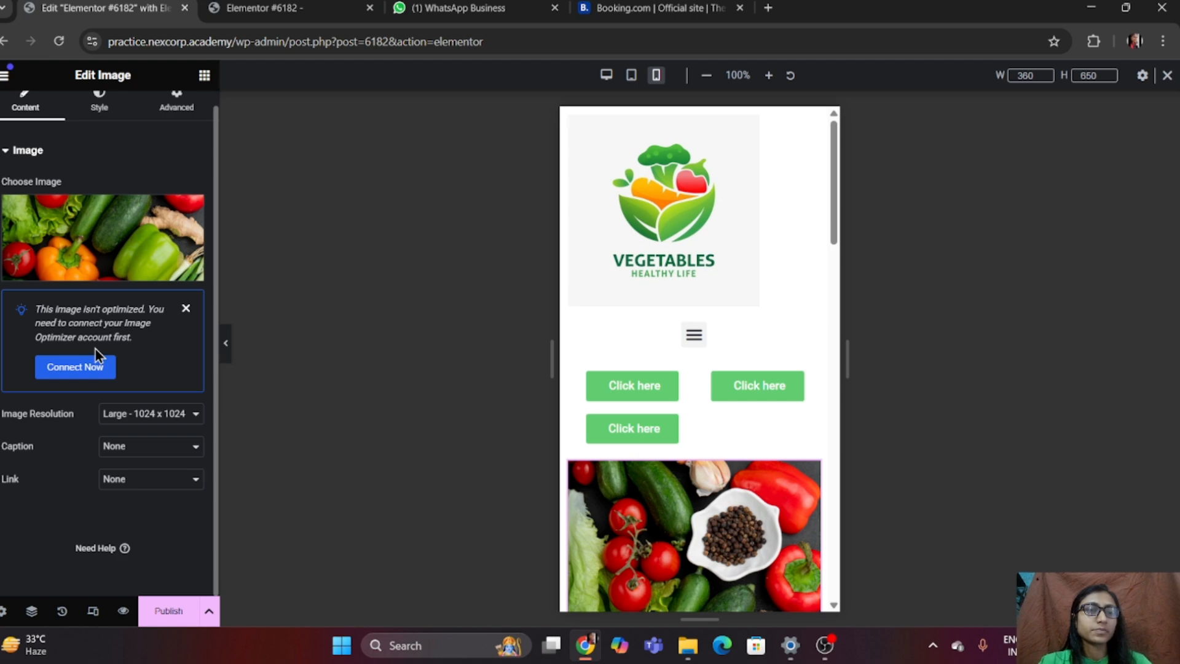